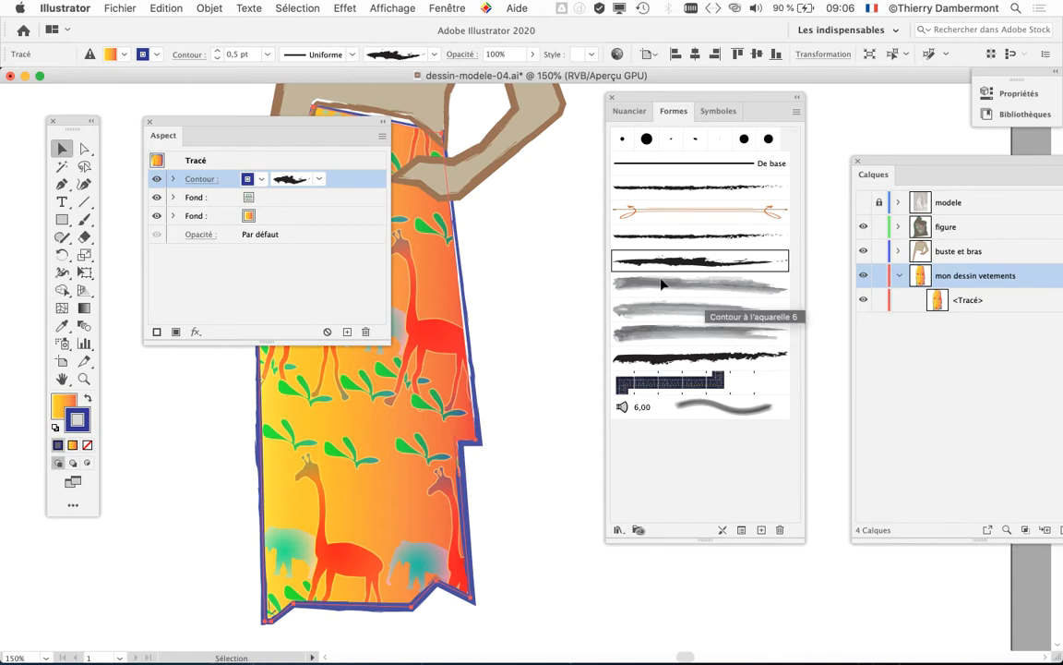
- Bring the skirt artwork clear of the Aspect panel and make that panel narrower
scroll(372, 516, down, 1)
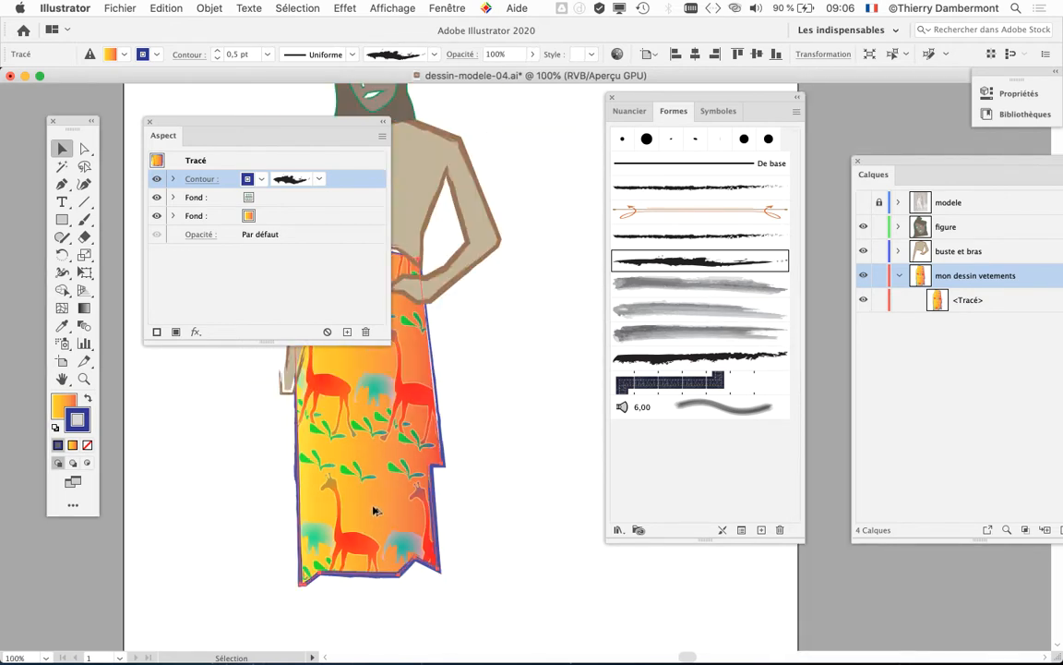
drag(390, 476, 523, 369)
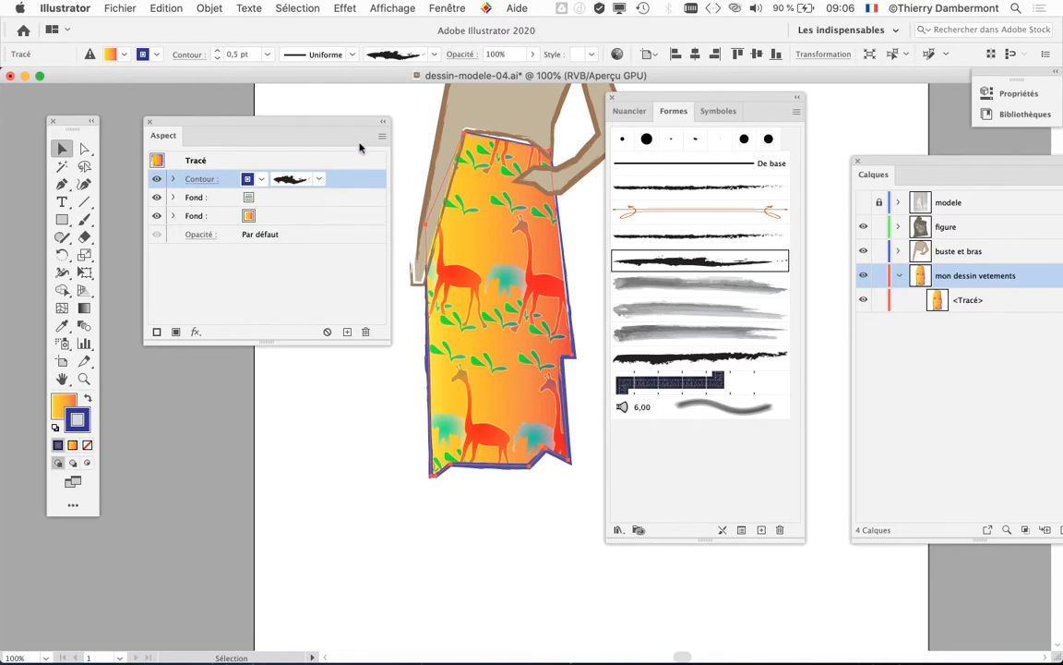
drag(389, 342, 359, 356)
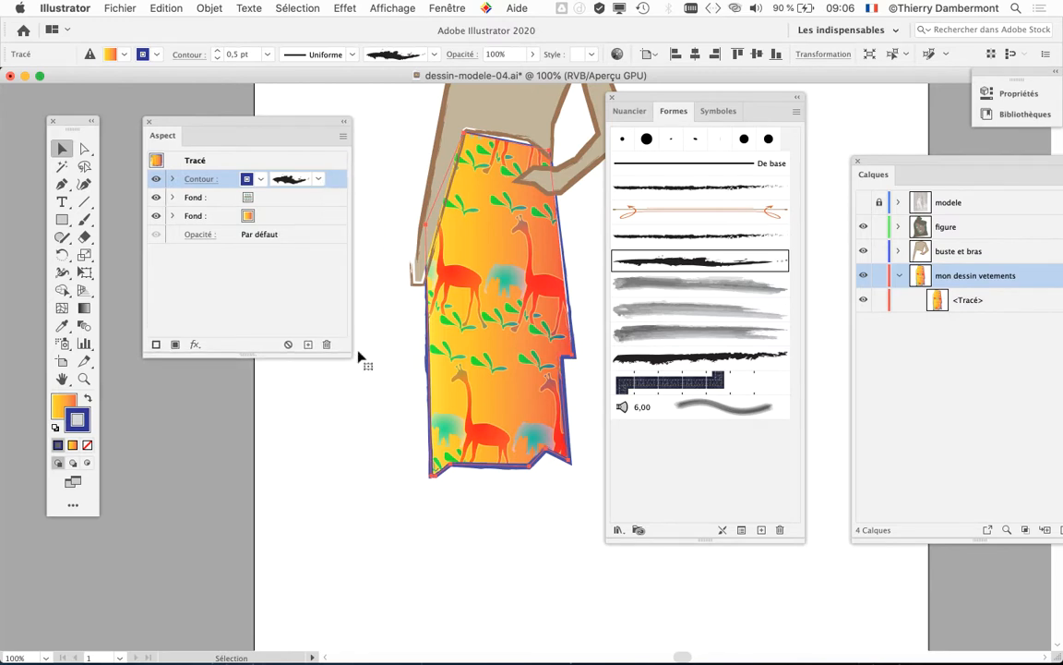
- Try the thin rough charcoal brush directly above the thick one on the skirt's outline and inspect the hem up close
click(701, 238)
scroll(548, 334, up, 2)
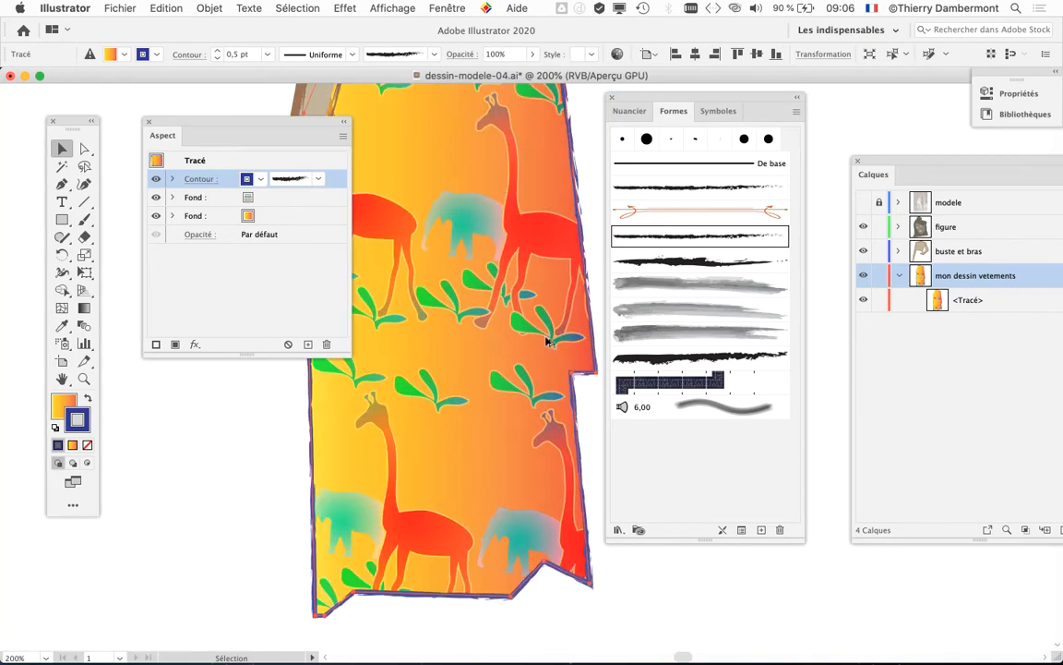
scroll(556, 482, up, 2)
scroll(508, 424, down, 4)
scroll(508, 425, right, 2)
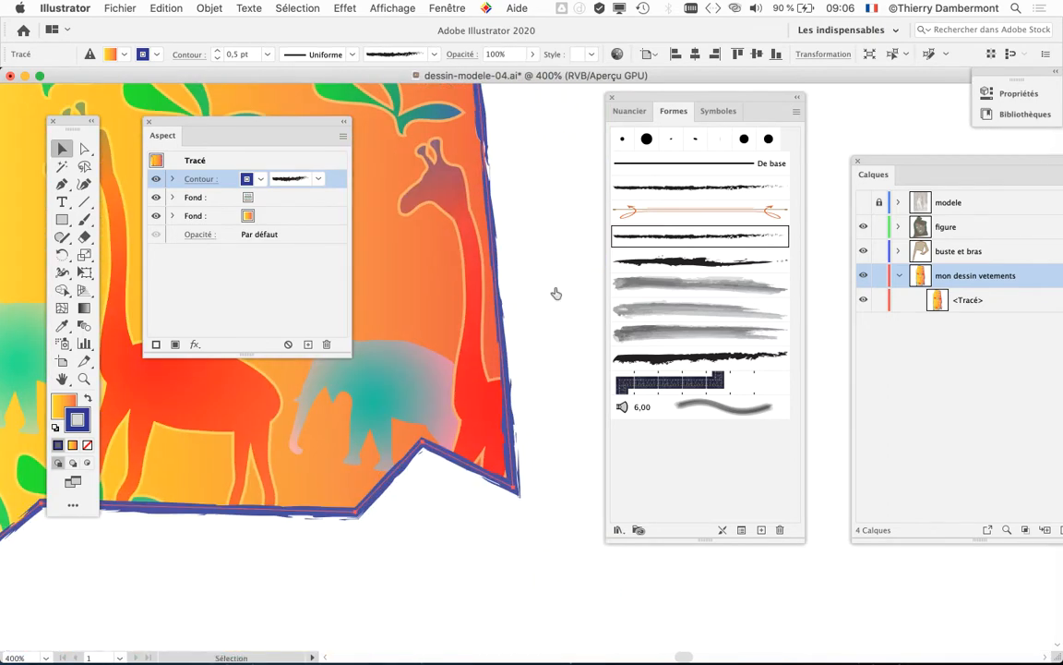
- Try the document's charcoal and watercolour brushes one after another on the skirt's outline, ending with Fusain - Divers
click(711, 189)
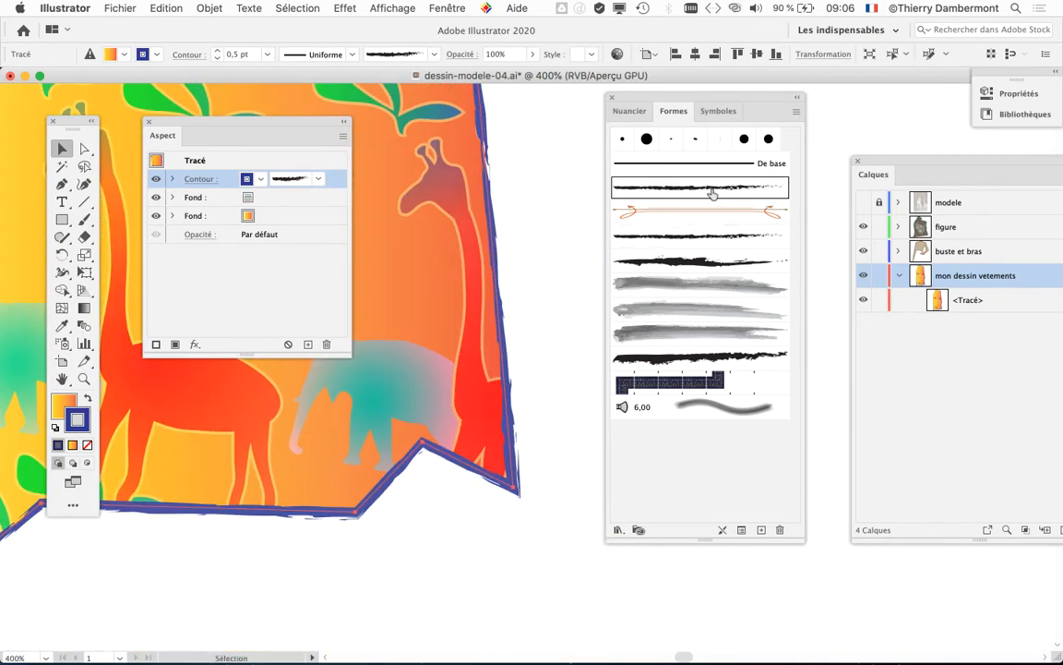
click(702, 237)
click(701, 262)
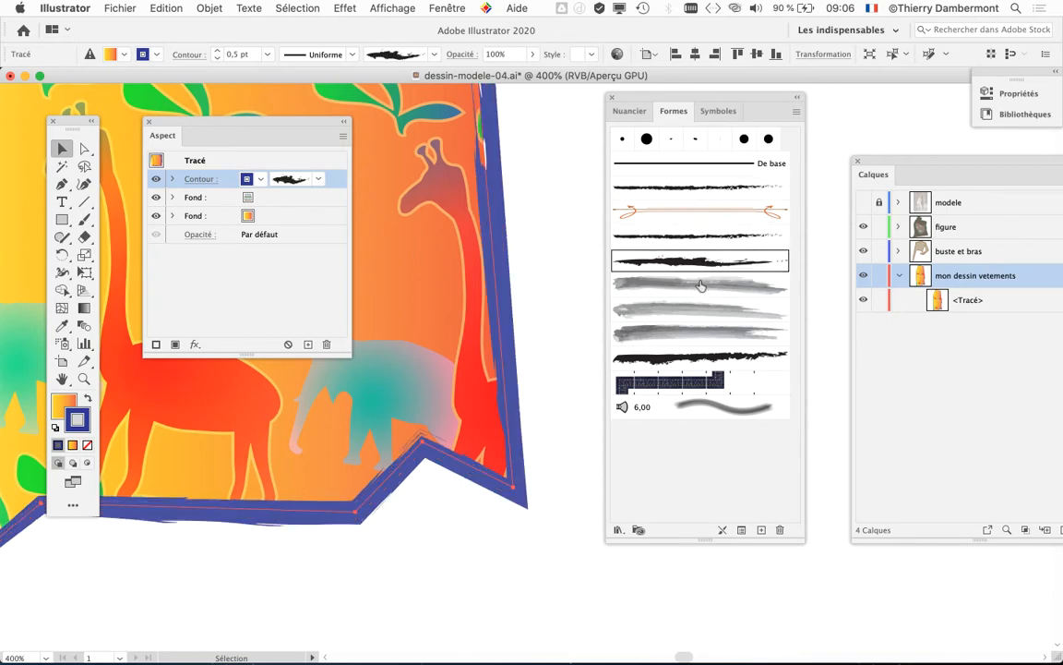
click(700, 285)
click(699, 310)
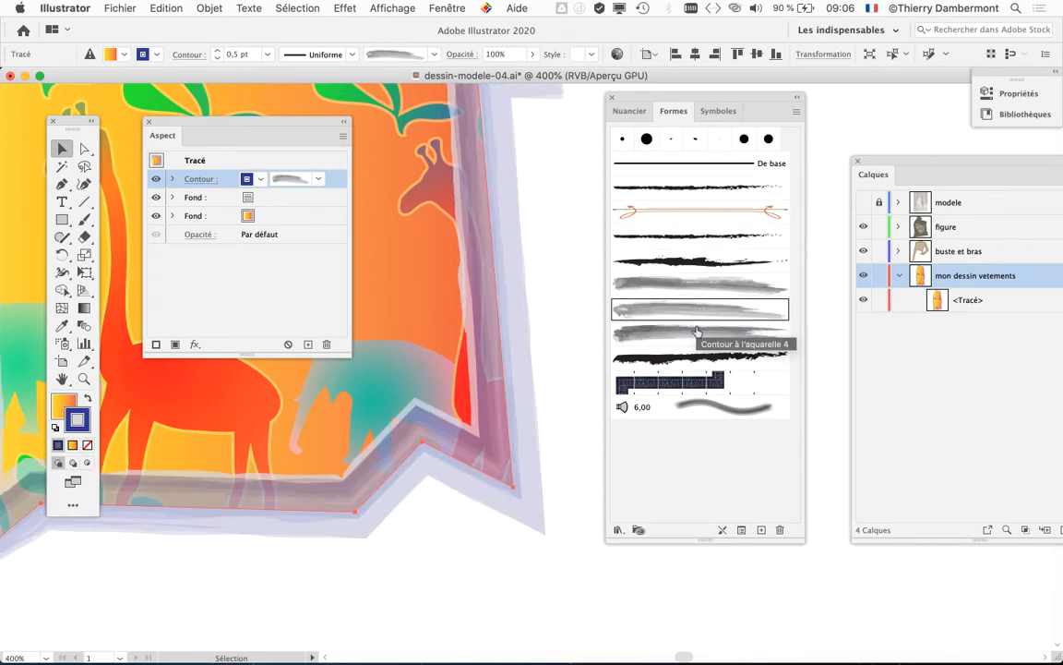
click(697, 332)
click(695, 360)
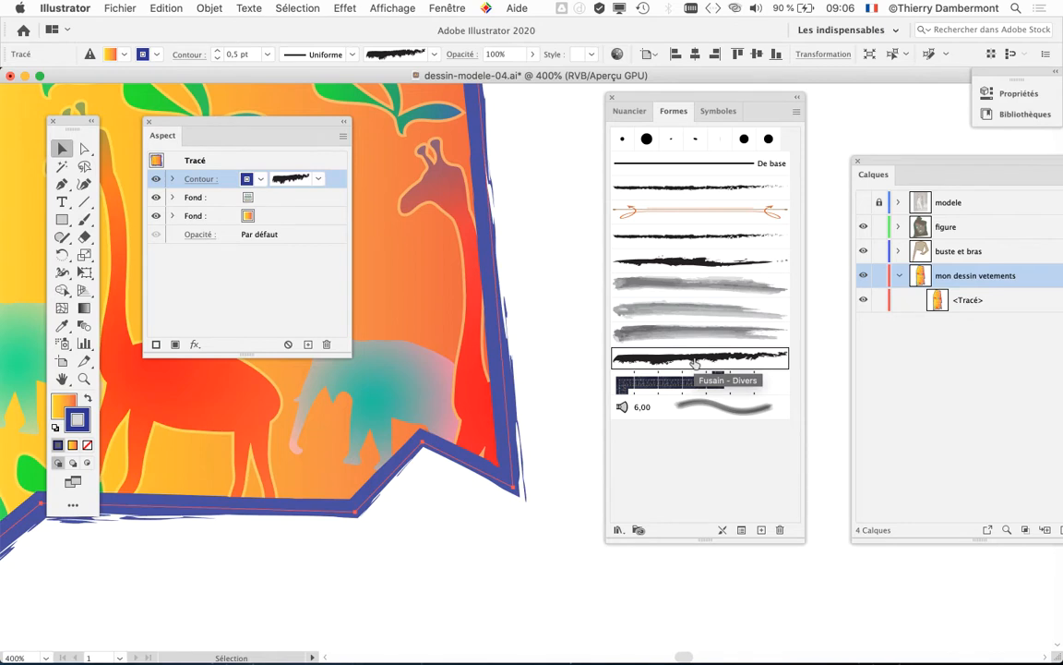
- Compare the grey watercolour brushes with the thin charcoal brush on the outline, ending with the thick ragged charcoal brush
click(695, 336)
click(687, 310)
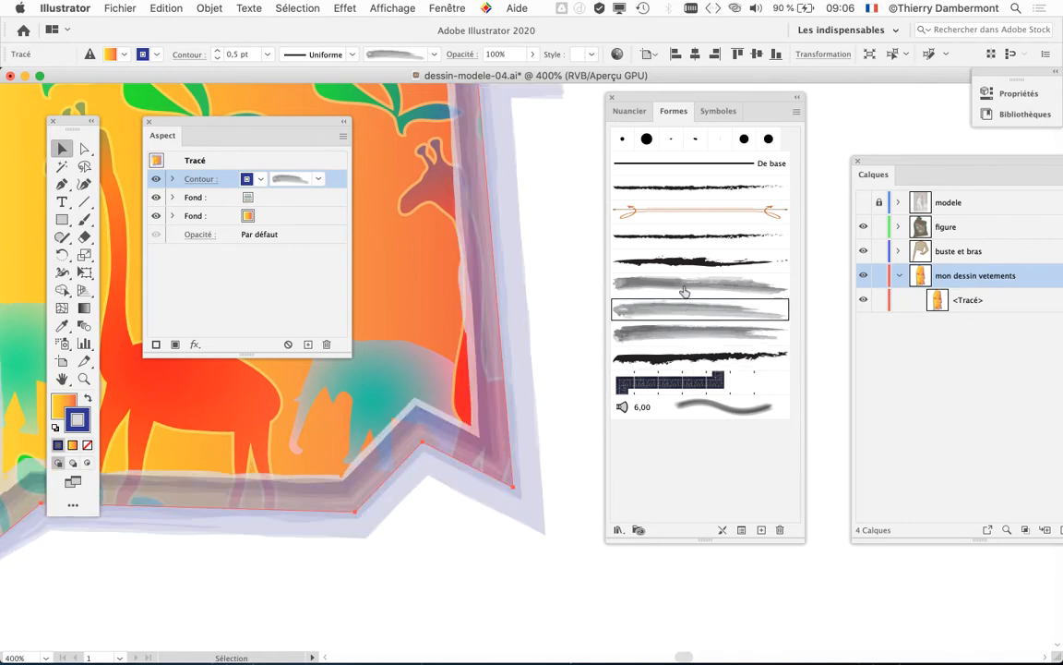
click(684, 284)
click(683, 260)
click(684, 237)
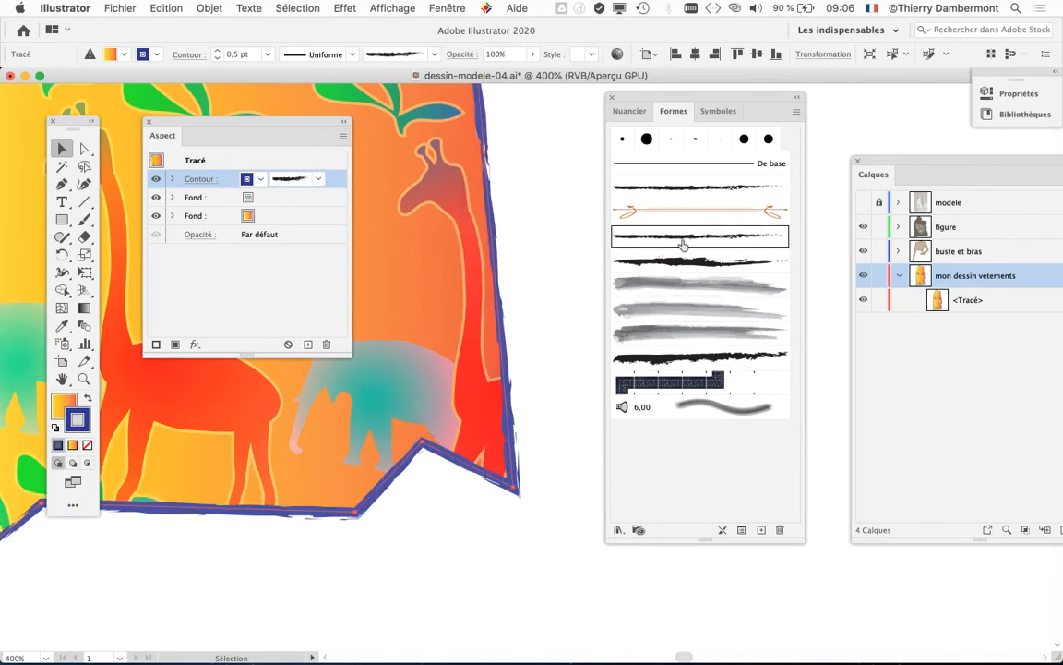
click(686, 291)
click(686, 310)
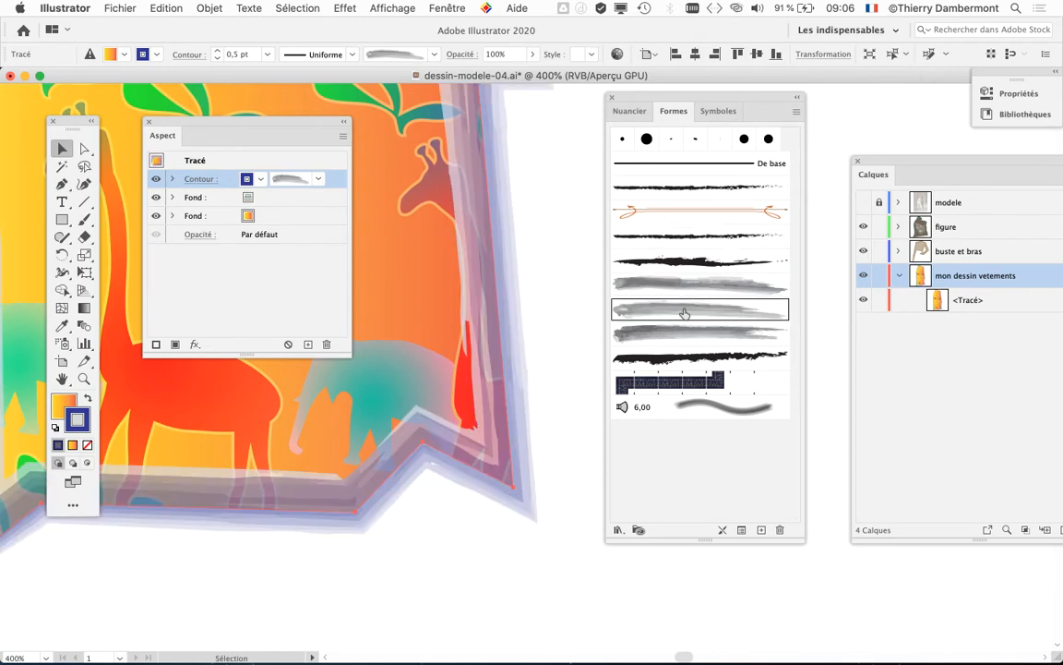
click(684, 336)
click(678, 265)
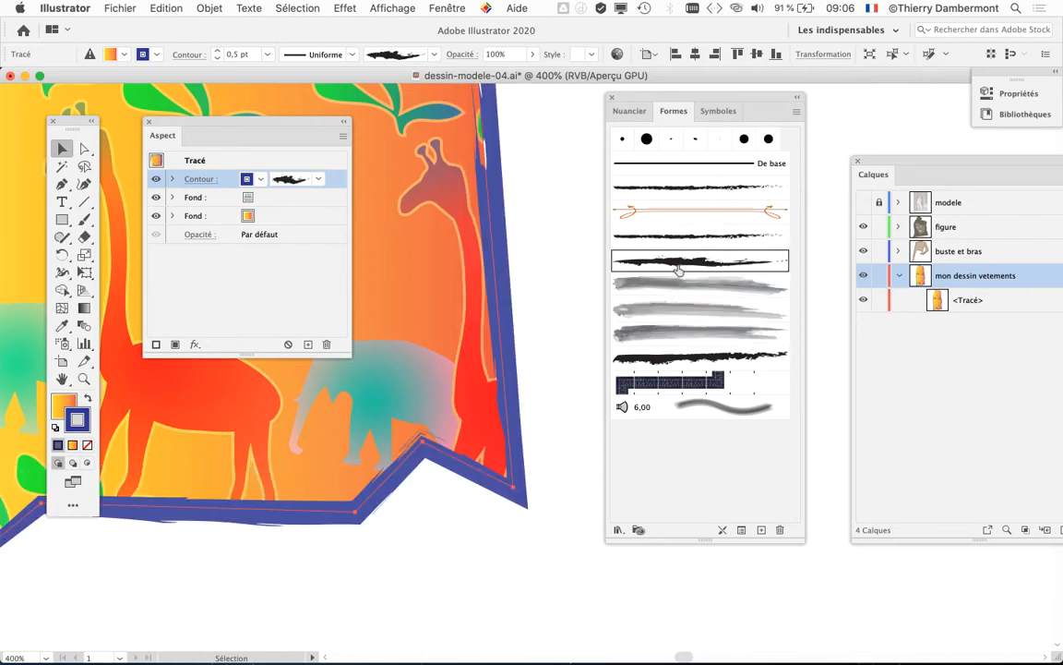
- Move the Calques and Formes panels away from the skirt and make the Formes panel shorter
drag(894, 166, 1018, 164)
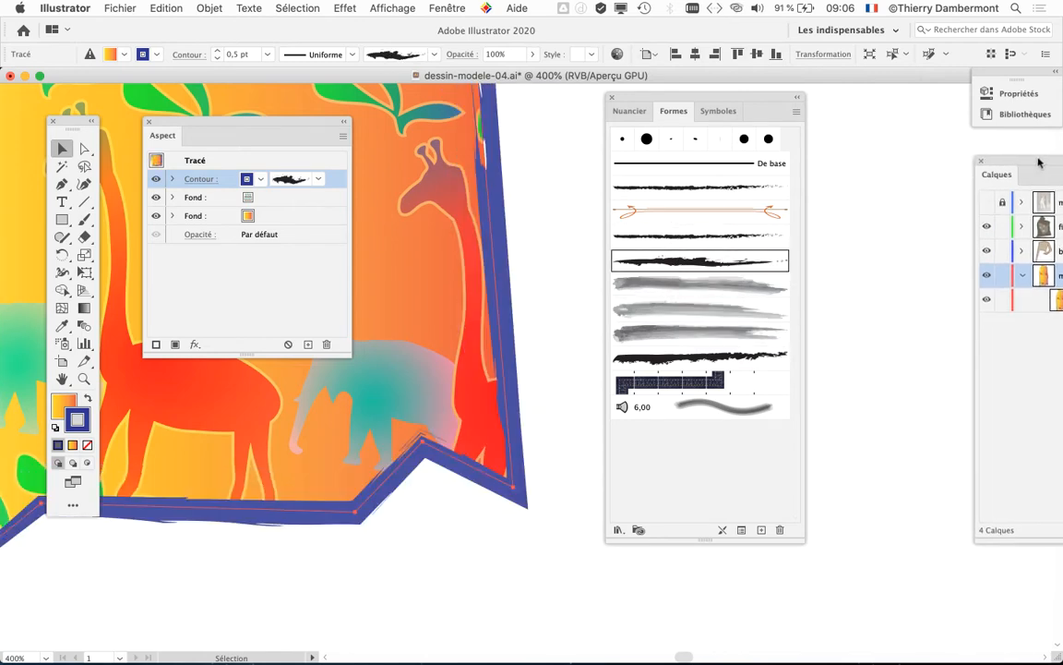
drag(772, 108, 858, 45)
drag(884, 478, 908, 401)
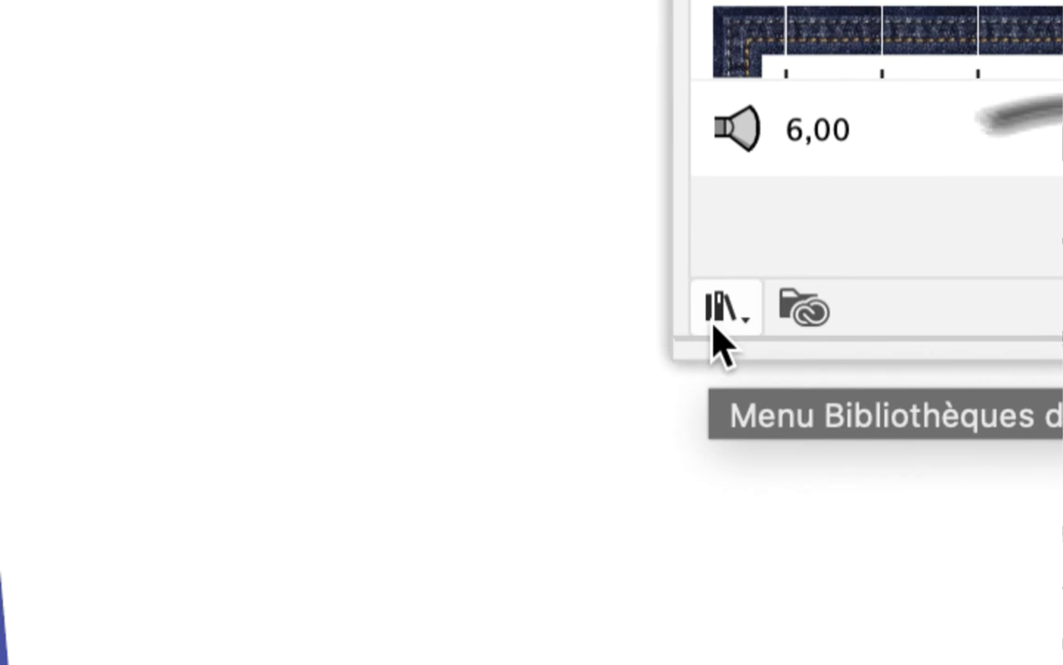
- Open the Artistiques_Aquarelle brush library
click(716, 323)
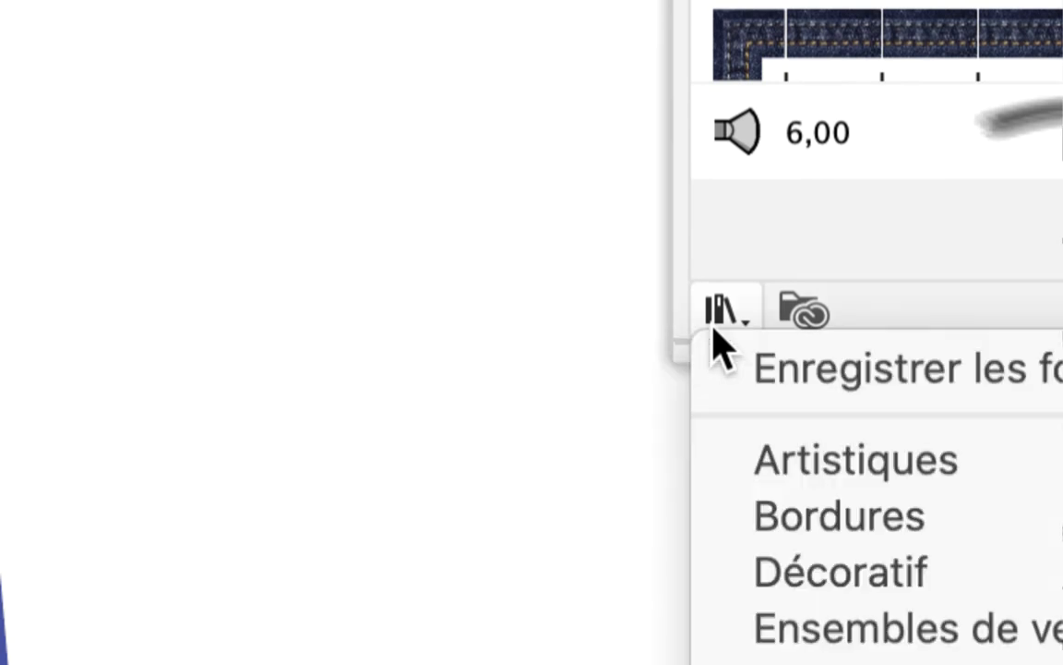
key(Escape)
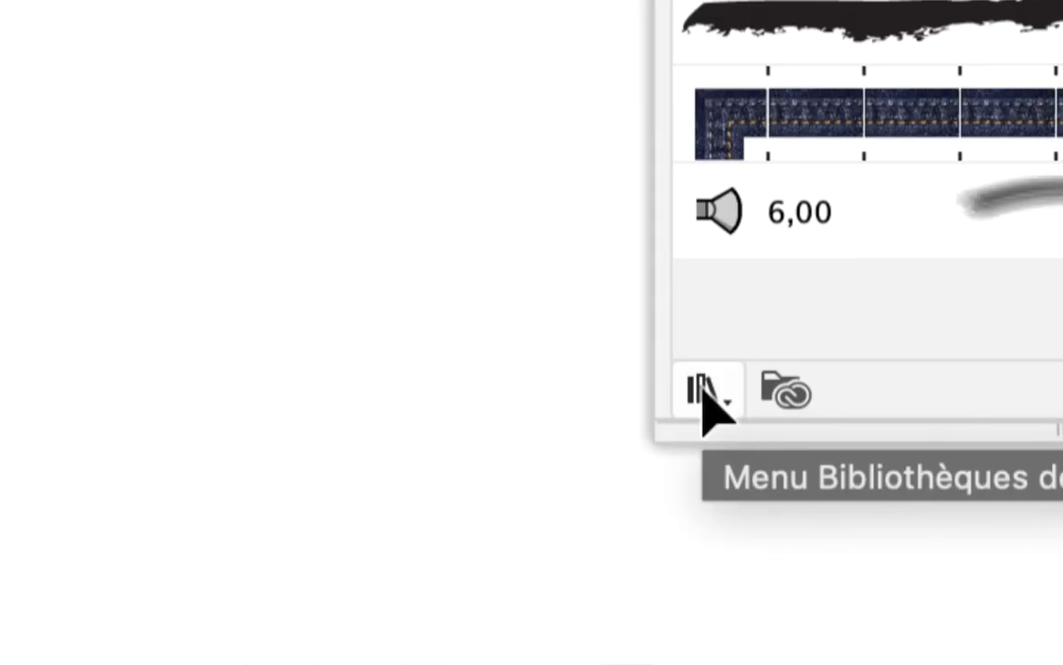
click(703, 390)
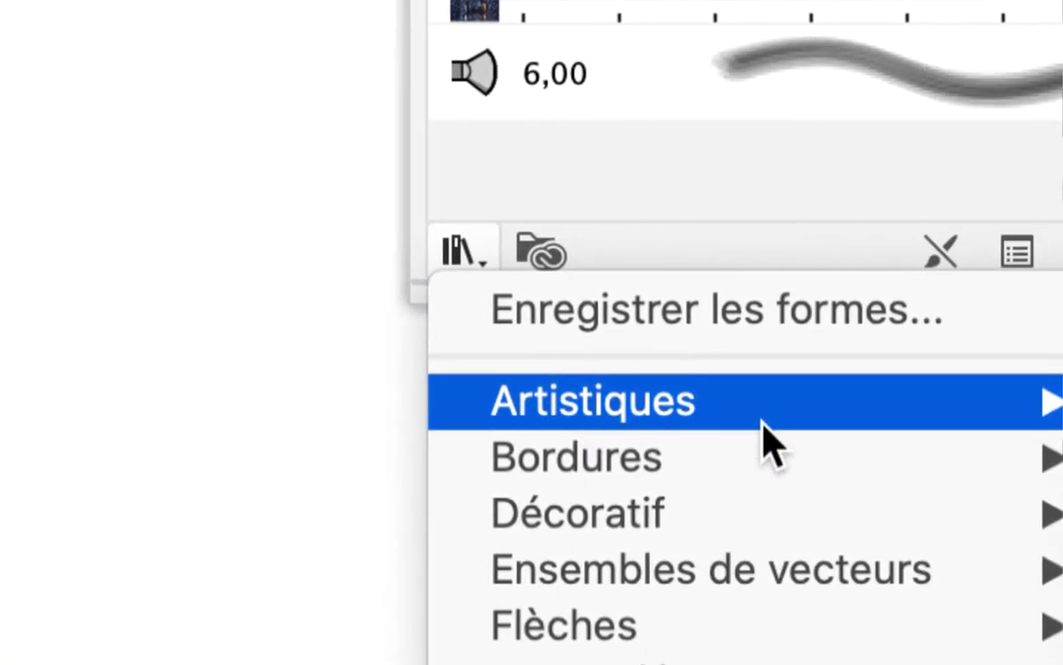
mouse_move(938, 425)
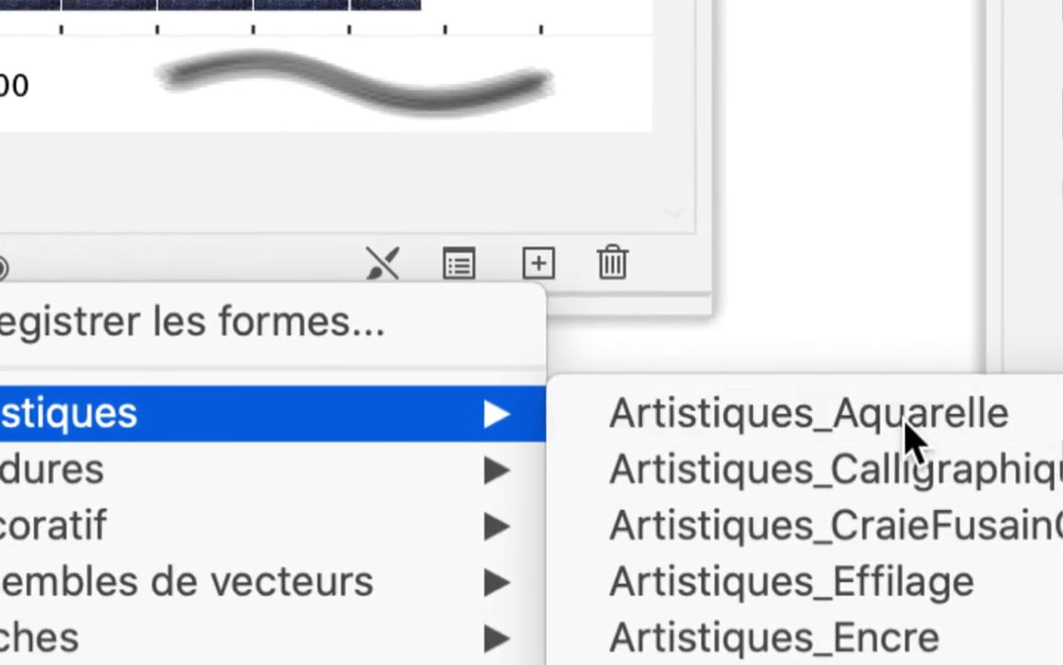
click(840, 423)
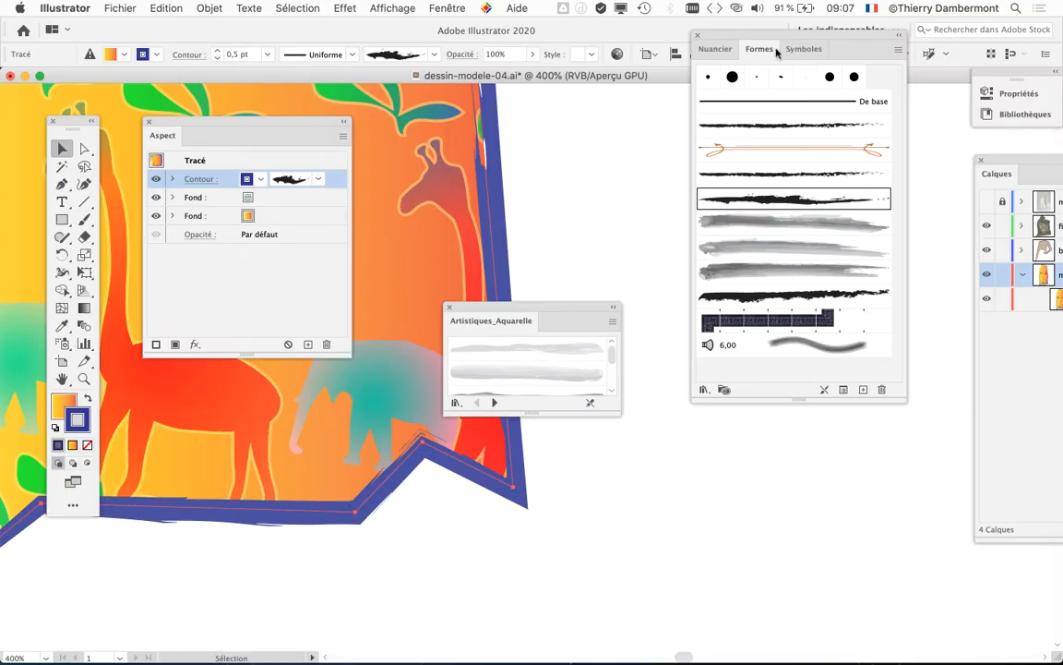
- Move the Formes panel below the Aspect panel, then lengthen the watercolour library to list all its brushes and place it beside the skirt
drag(743, 36, 196, 468)
drag(477, 318, 609, 125)
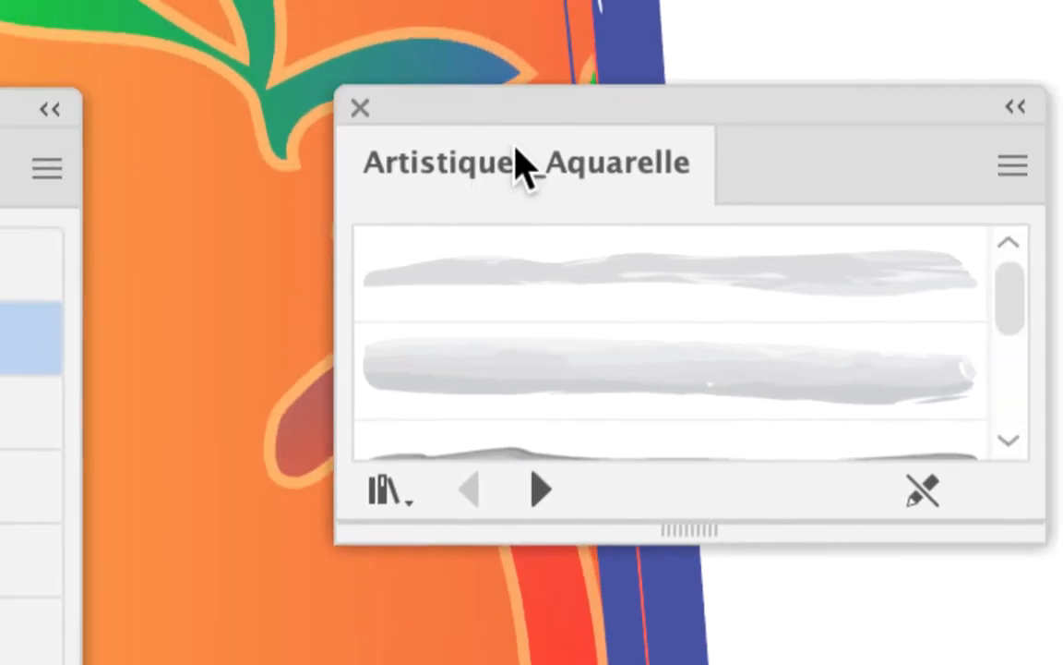
drag(515, 148, 556, 147)
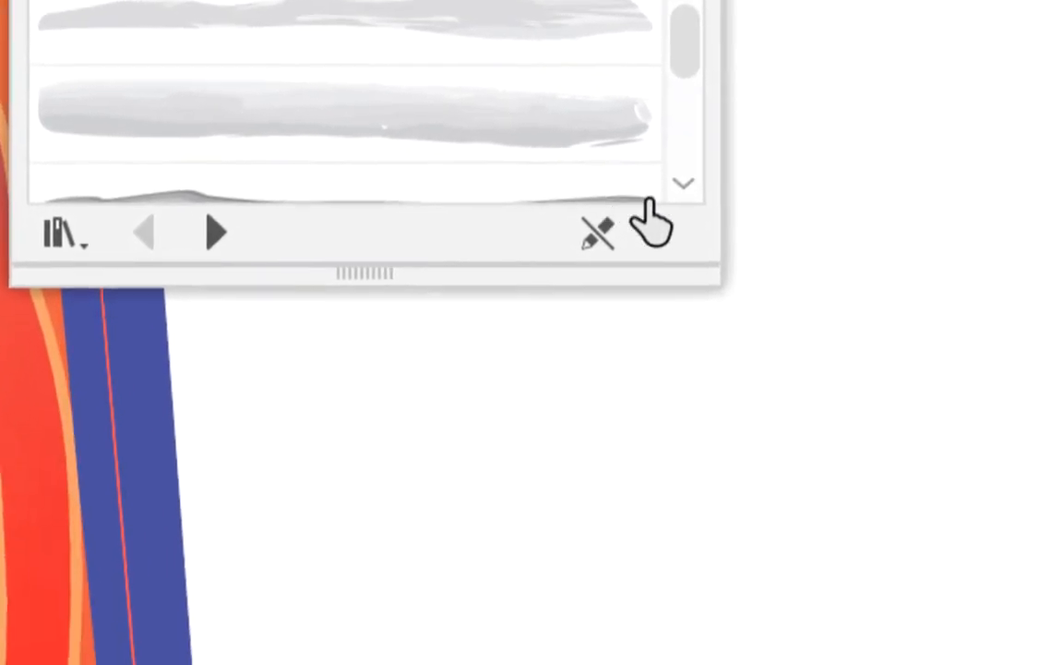
mouse_move(600, 213)
mouse_down()
mouse_move(598, 351)
mouse_move(612, 448)
mouse_move(612, 432)
mouse_up()
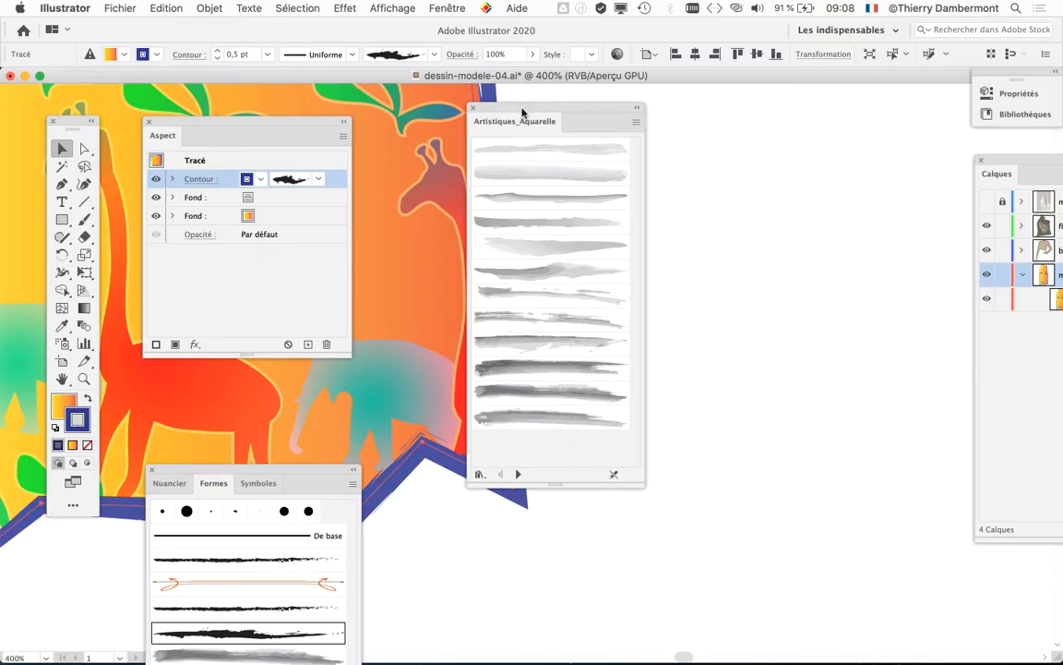
drag(473, 98, 695, 123)
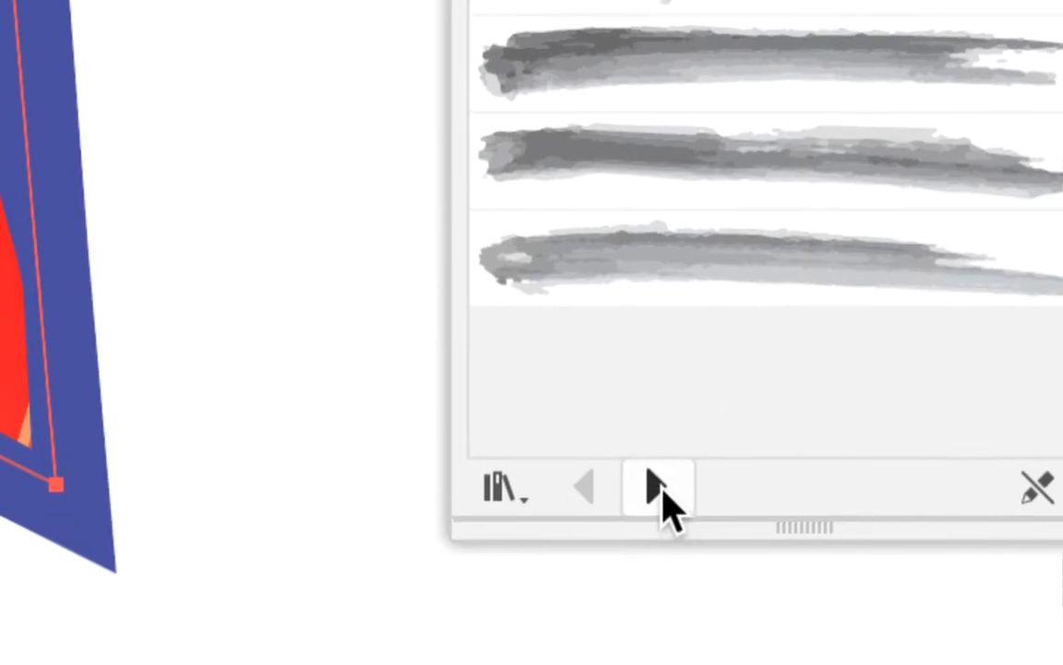
- Switch to the Artistiques_CraieFusainCrayon library, compare Craie and other brushes on the skirt's outline, and apply the smooth tapered brush
click(657, 487)
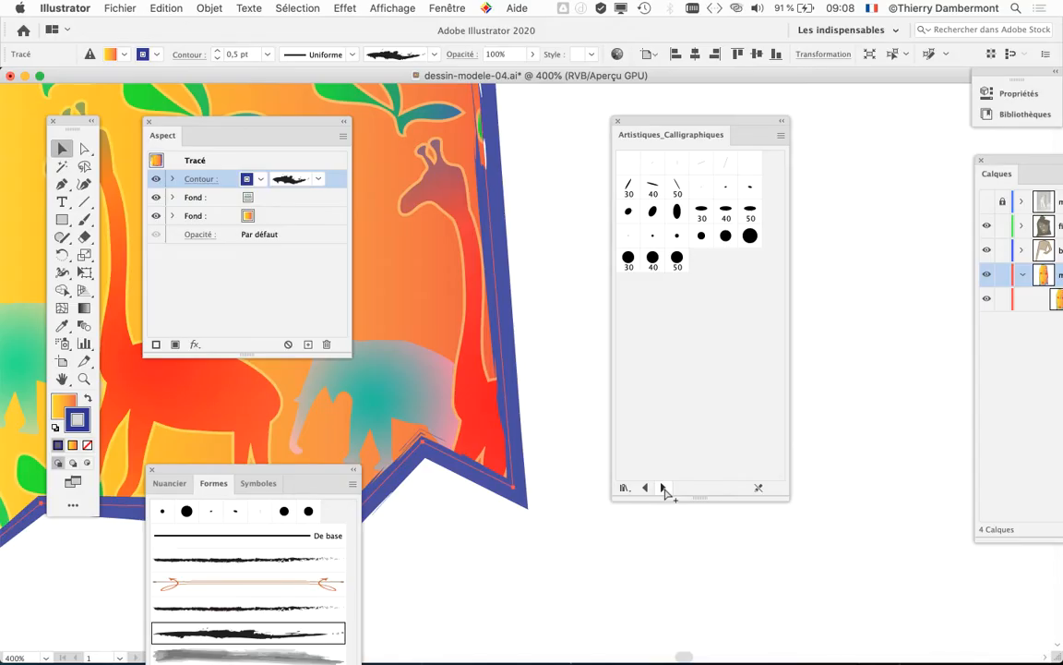
click(661, 487)
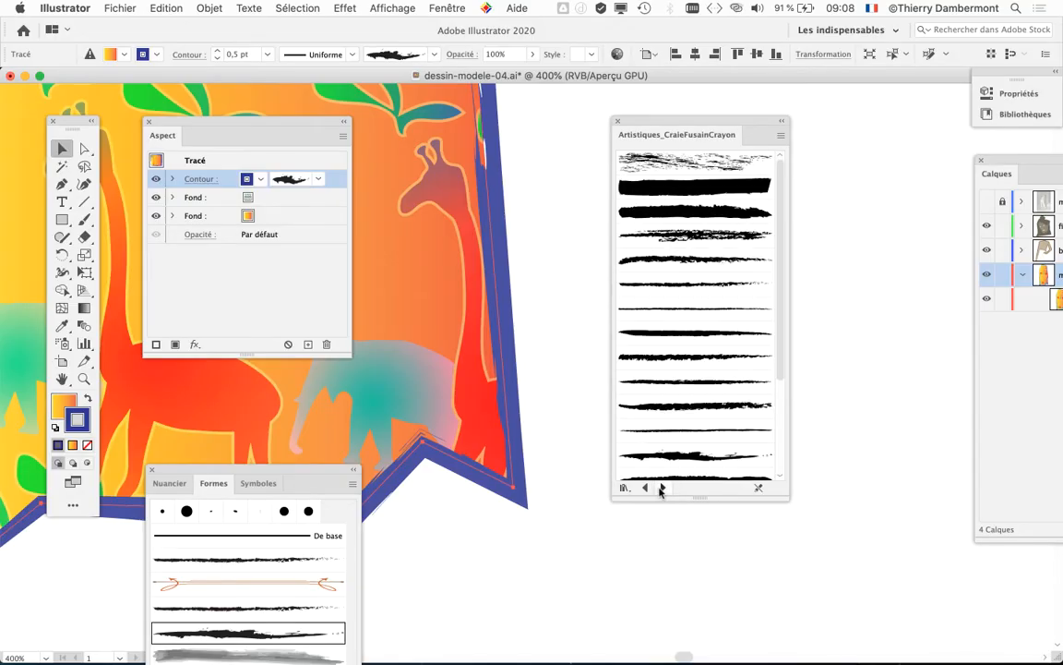
click(690, 234)
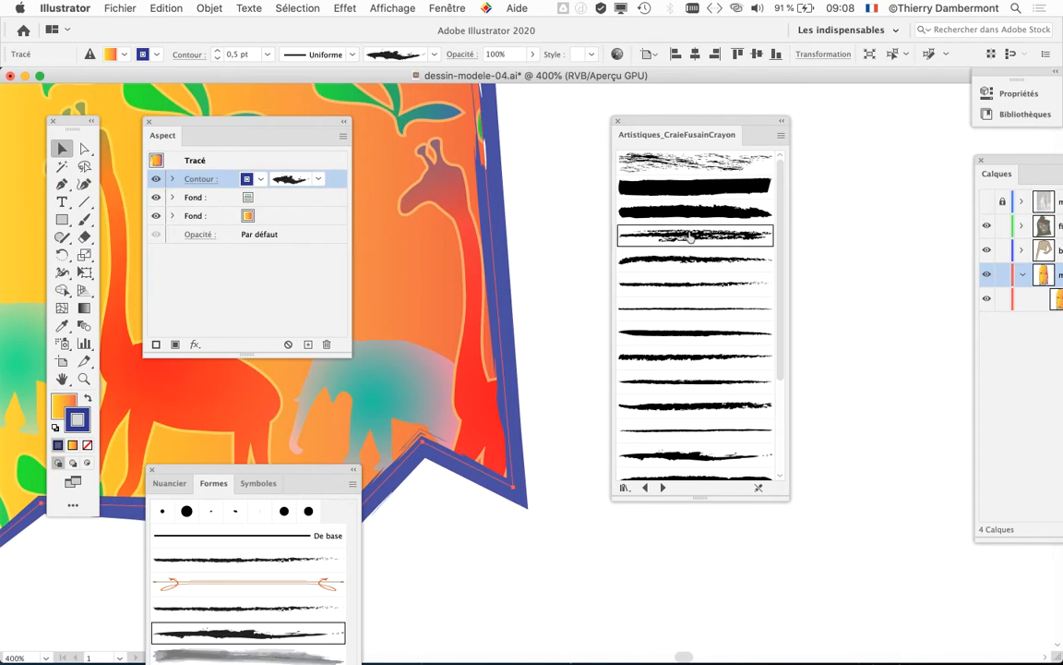
click(695, 410)
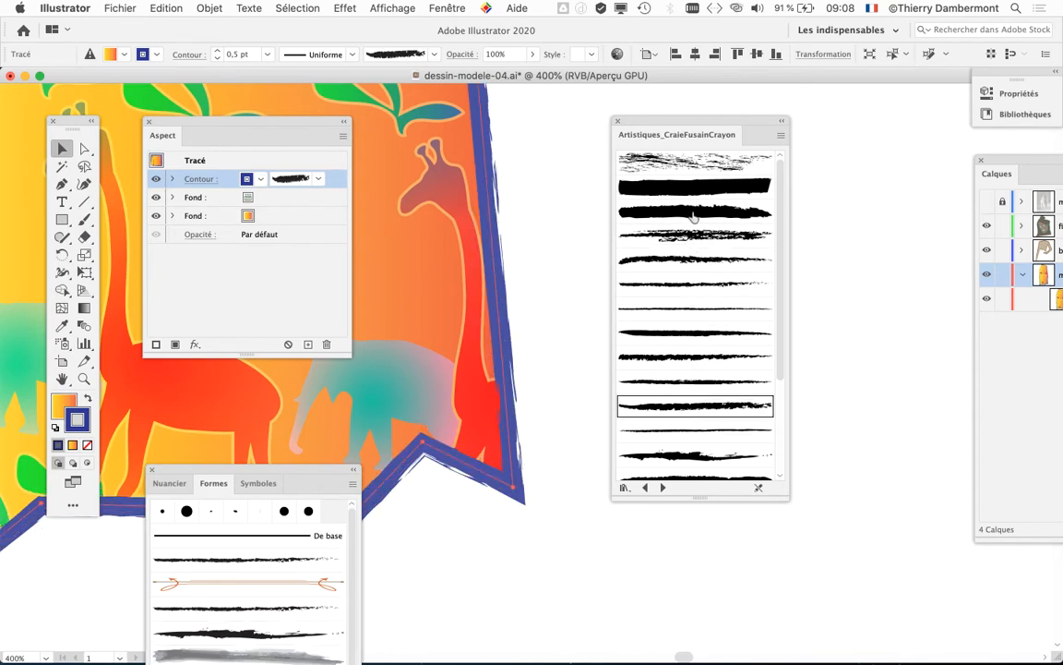
click(690, 165)
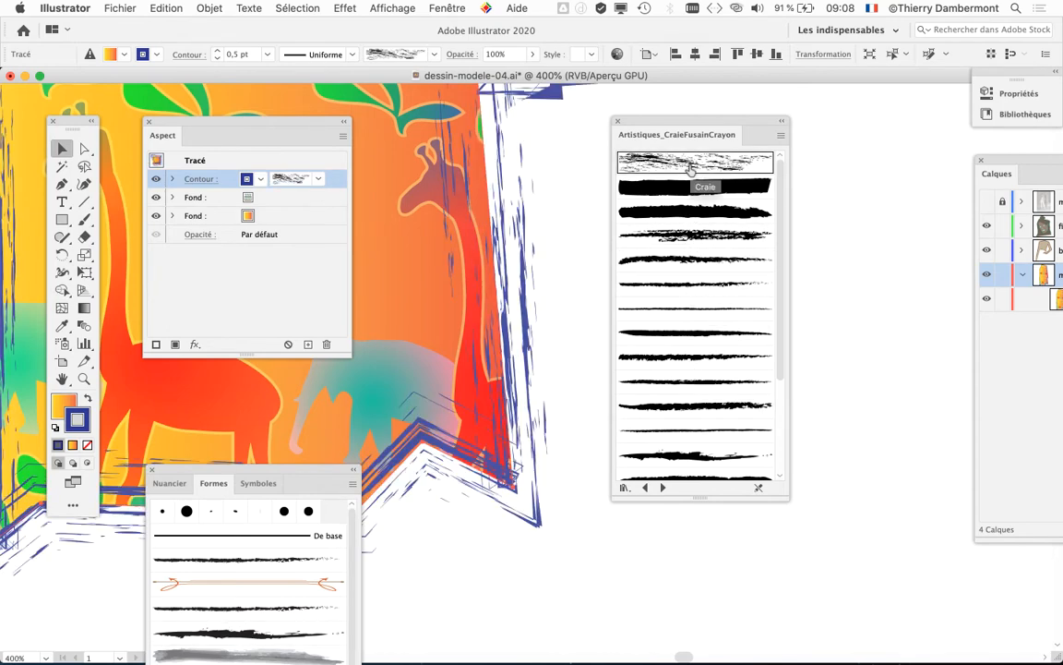
click(692, 235)
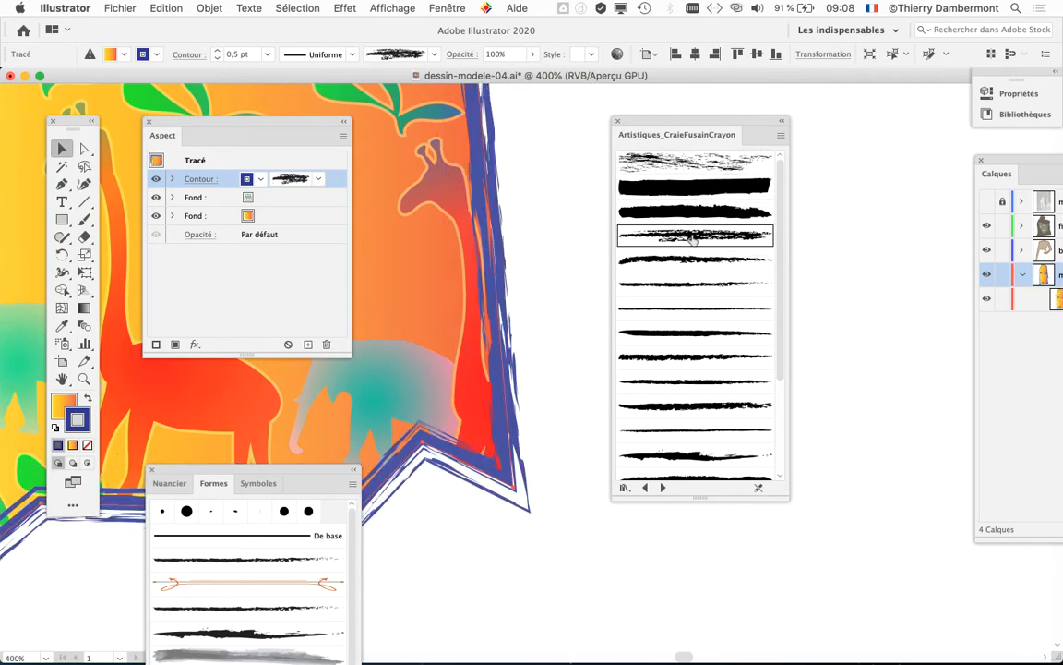
click(686, 334)
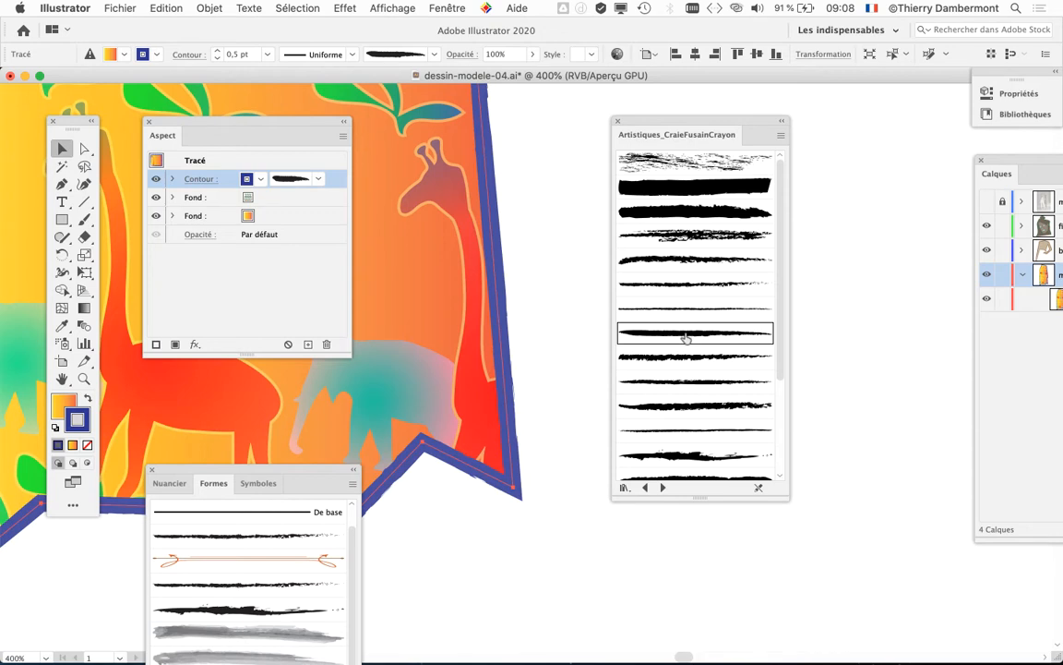
- Reposition the chalk and charcoal library and the Aspect panel, keeping the toolbox in its original place
mouse_move(652, 121)
mouse_down()
mouse_move(590, 120)
mouse_move(733, 119)
mouse_up()
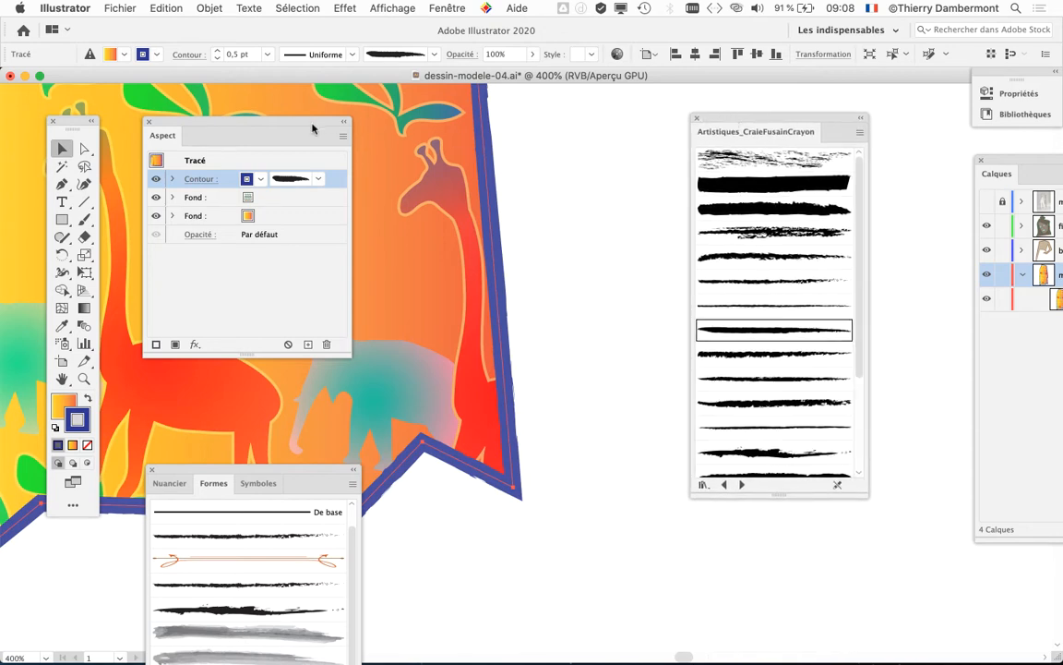
drag(299, 124, 372, 111)
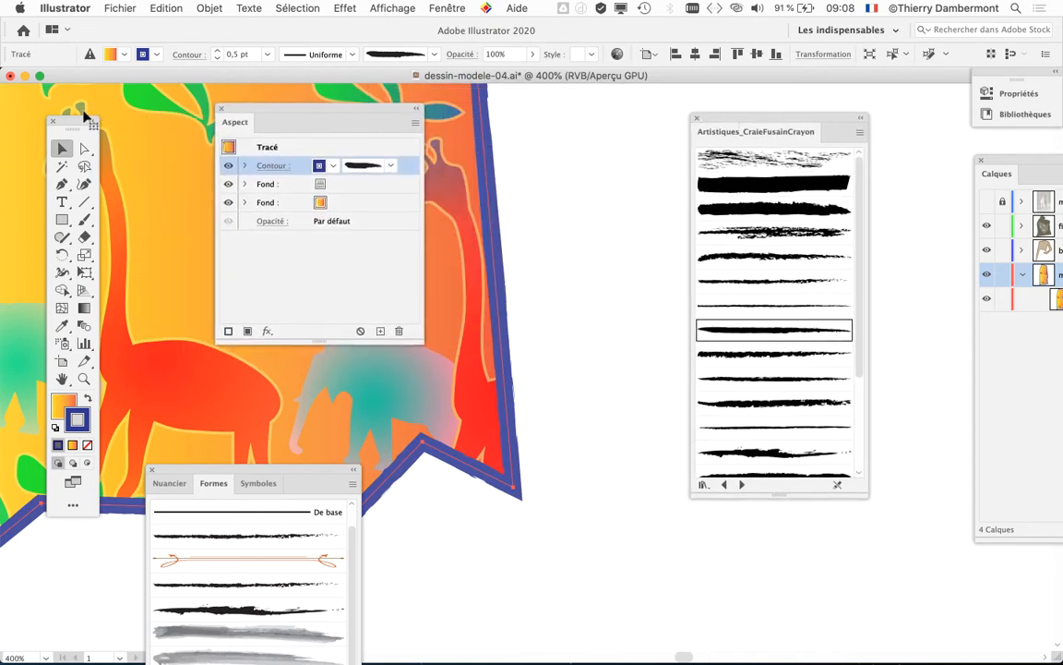
drag(84, 111, 542, 79)
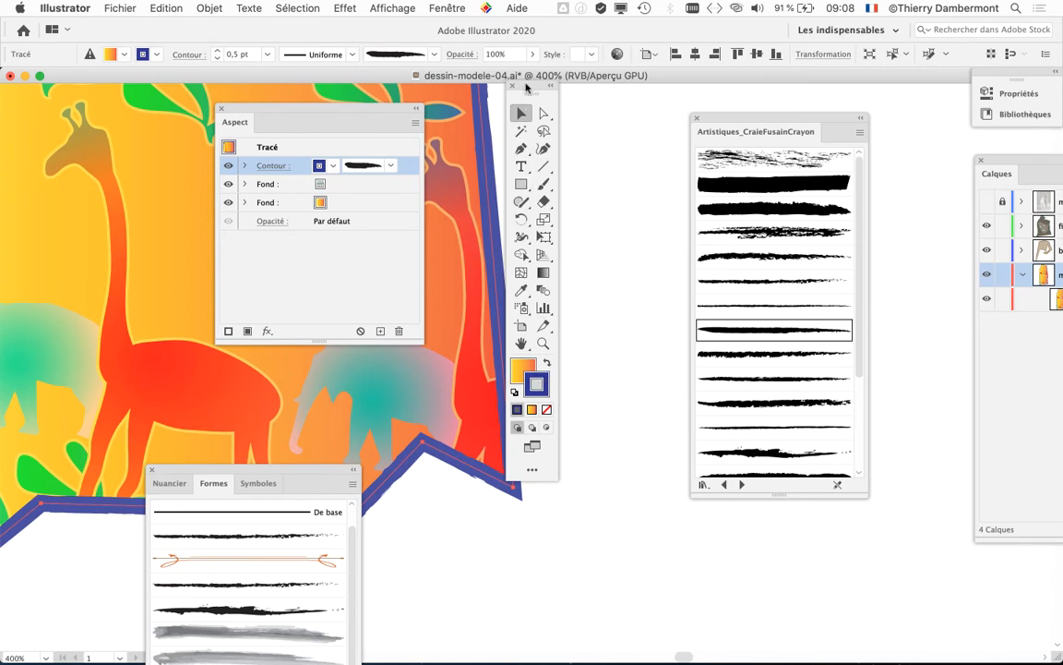
drag(527, 86, 71, 123)
- Display the Nuancier panel and move its panel group to the empty area beside the skirt
click(447, 8)
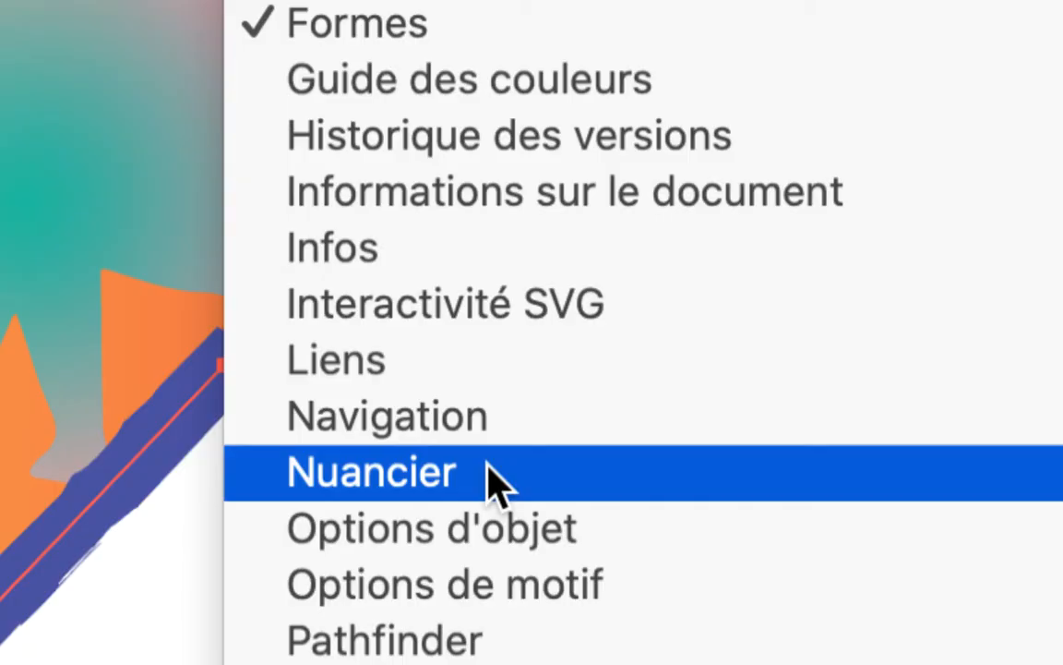
click(496, 478)
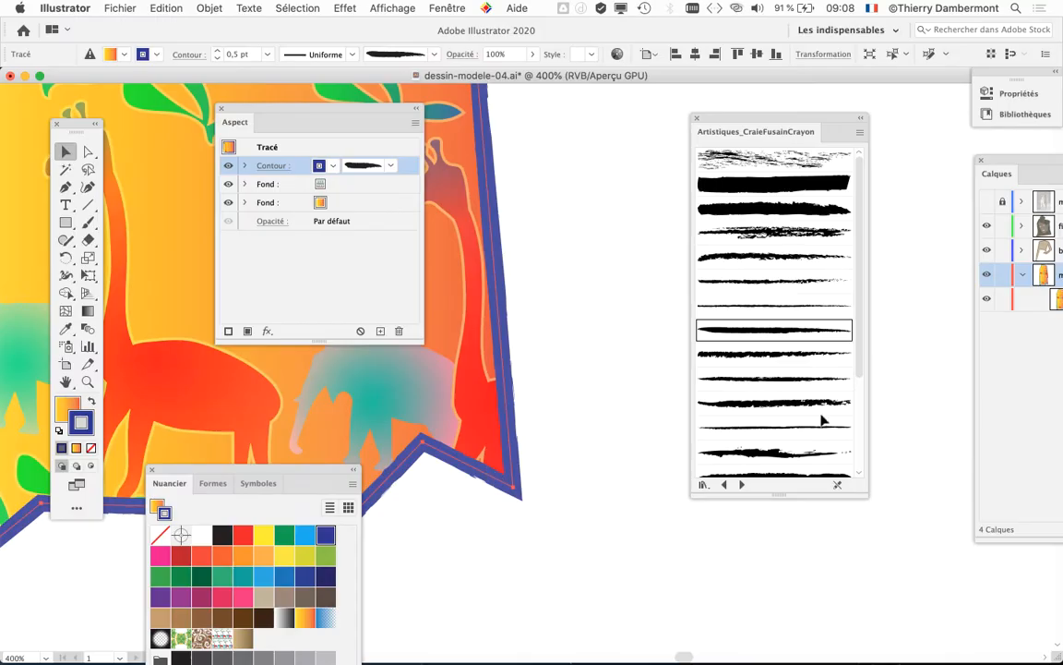
mouse_move(307, 468)
mouse_down()
mouse_move(712, 83)
mouse_move(847, 38)
mouse_move(800, 37)
mouse_up()
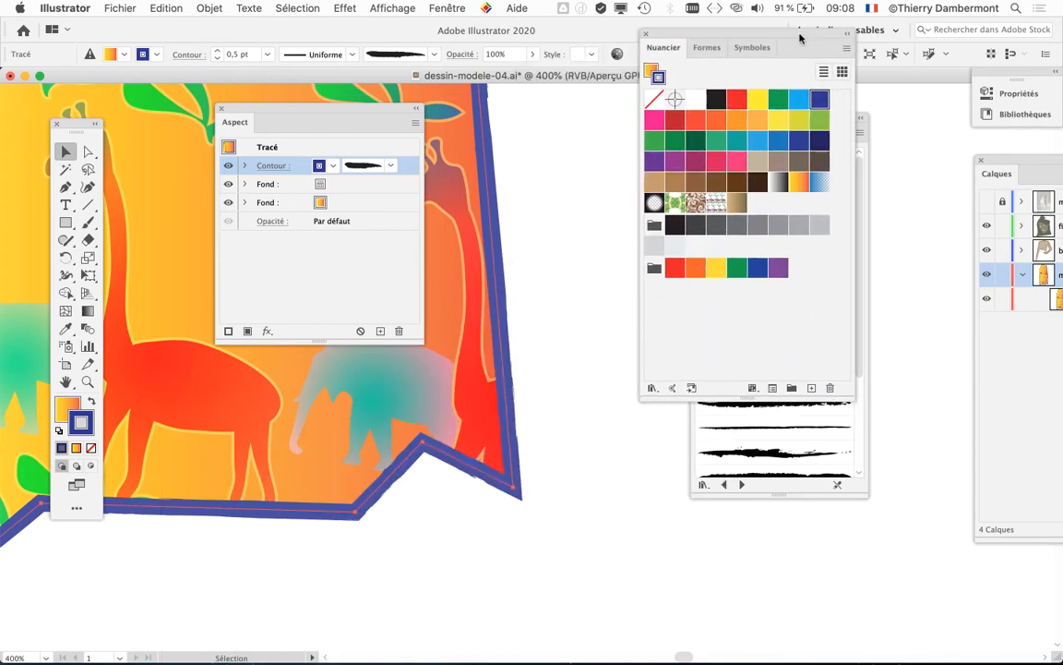
- Try Cyan CMJN and several greys on the skirt's brushed outline, and settle on the dark grey swatch
click(801, 102)
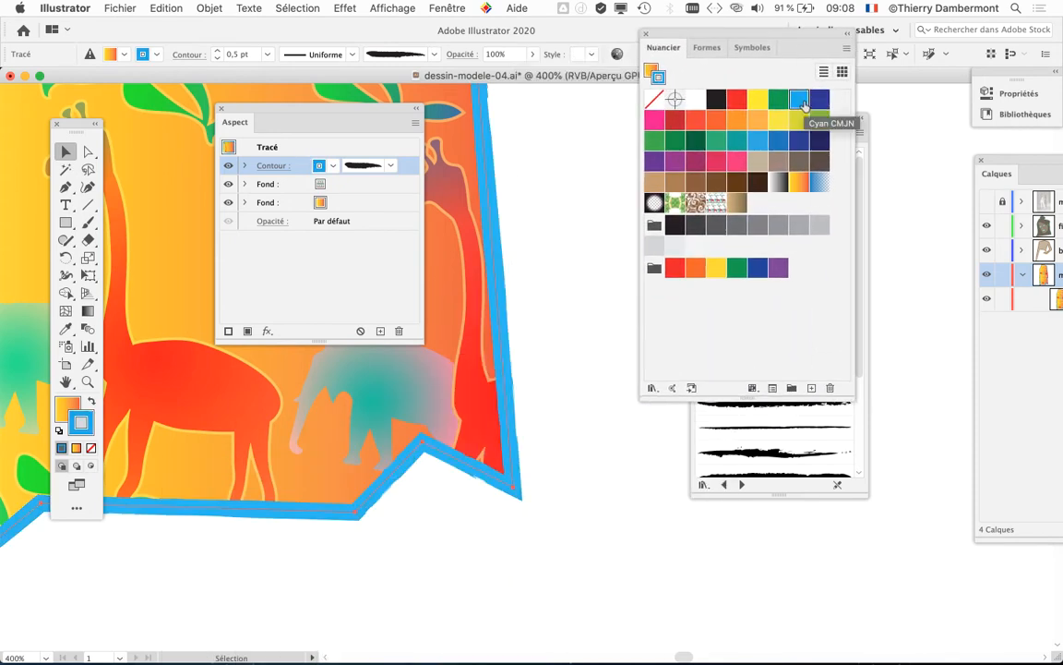
click(798, 226)
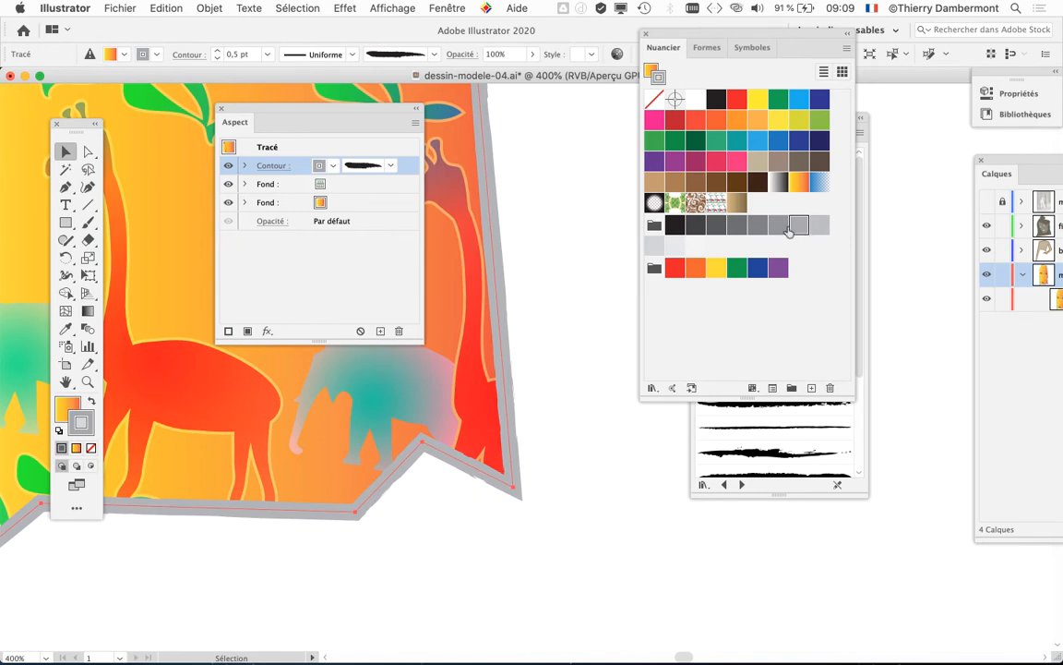
click(717, 226)
click(696, 226)
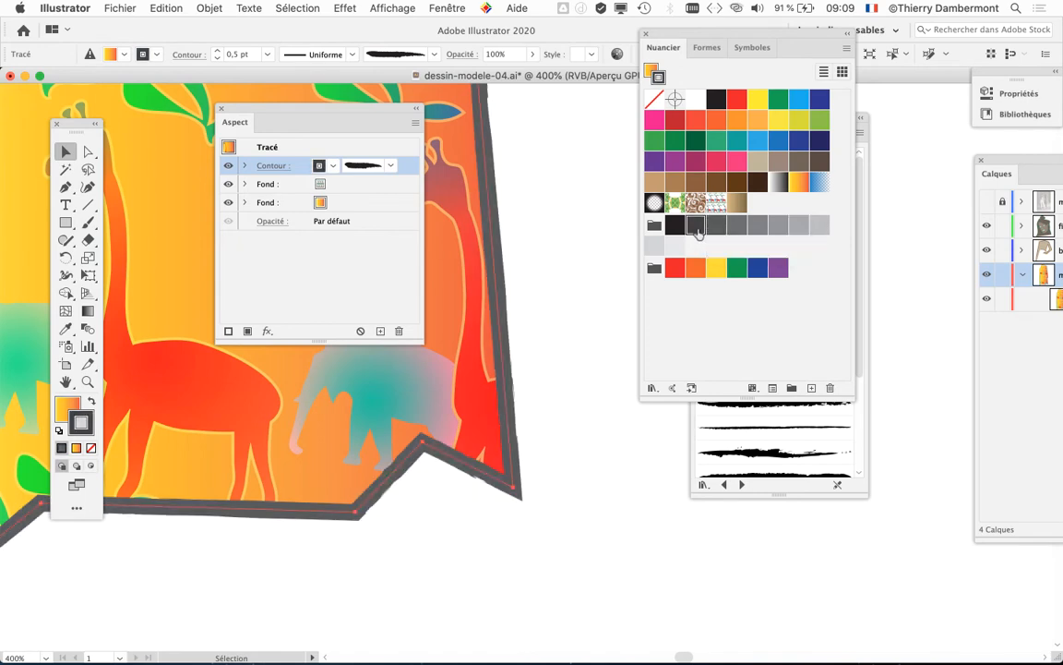
- Shift the toolbox slightly, examine the outline colour's values in the Color Picker, and accept the colour as it is
drag(72, 122, 79, 104)
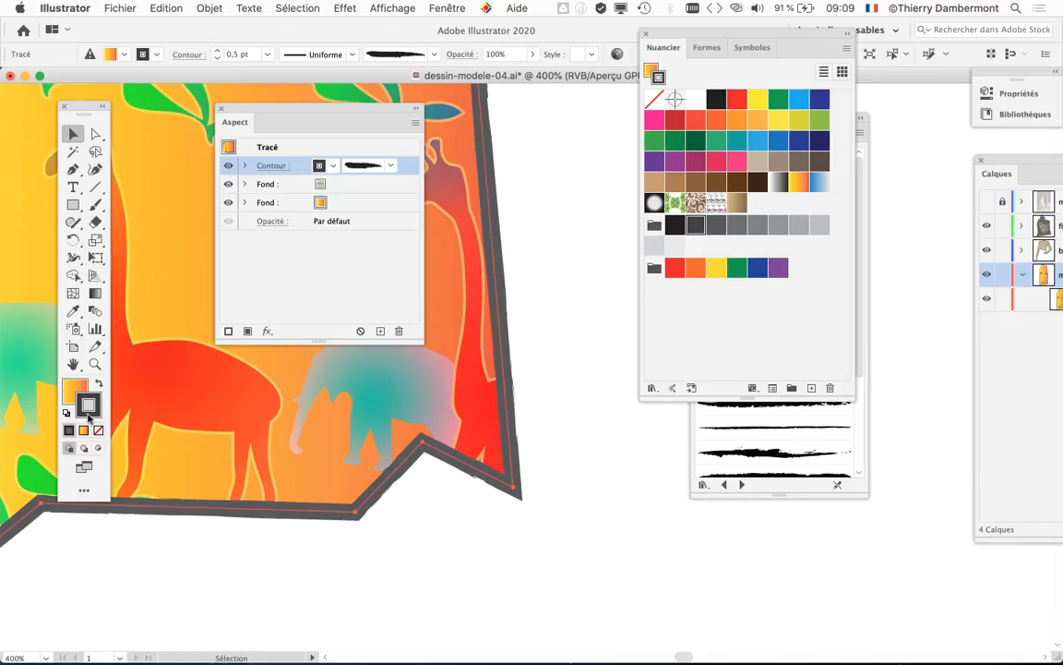
double_click(88, 406)
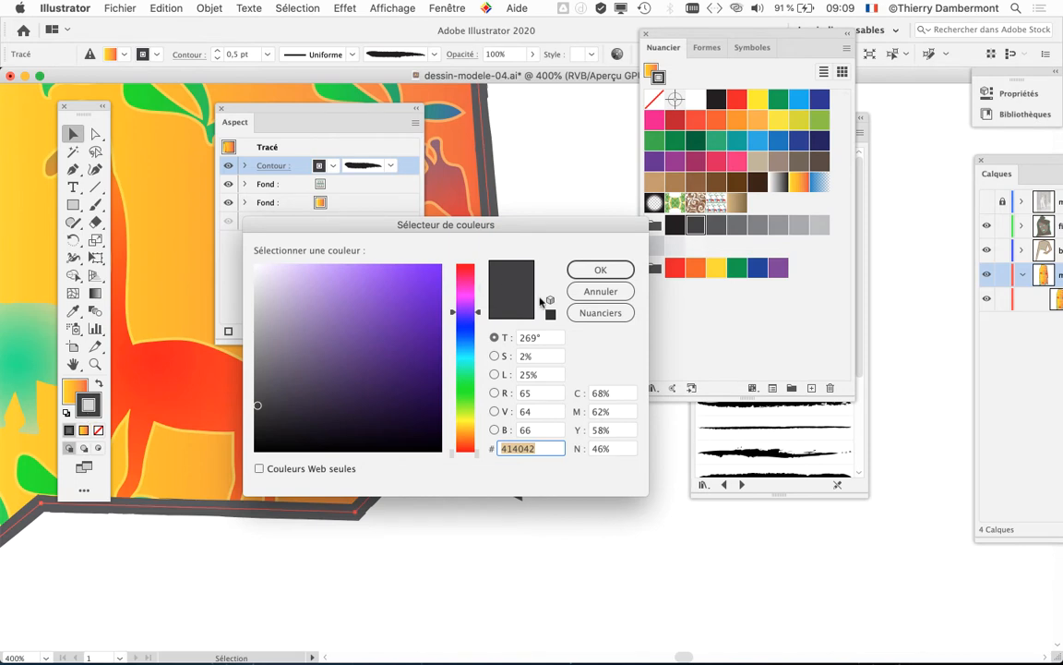
click(600, 268)
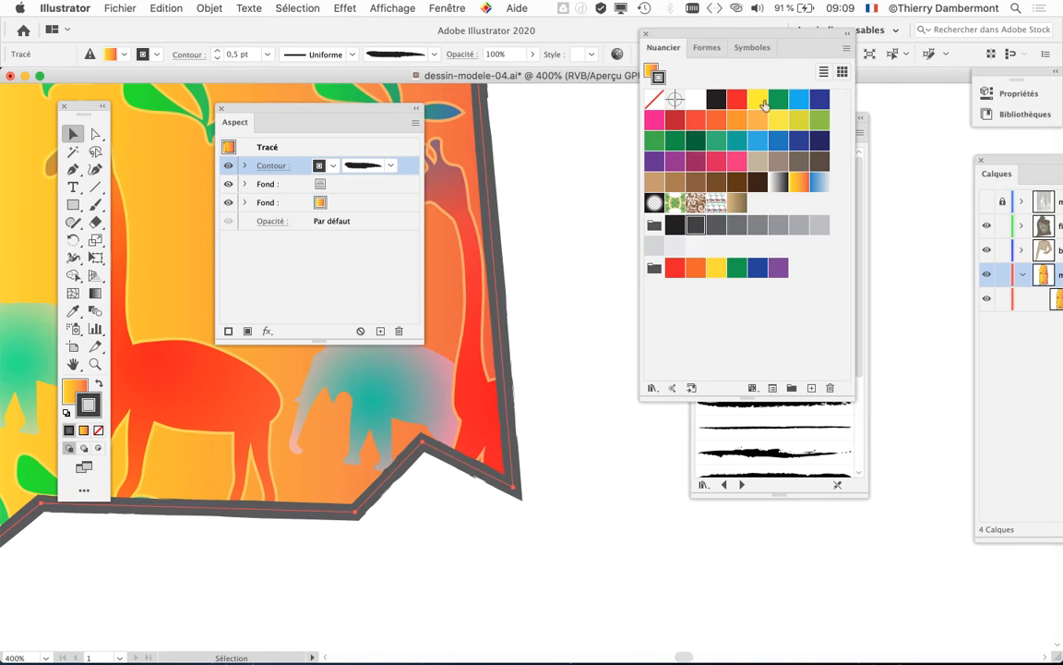
- Move the Artistiques_CraieFusainCrayon library below the artwork and place the Nuancier panel on the empty canvas beside the skirt
drag(762, 39, 714, 40)
mouse_move(663, 71)
mouse_down()
mouse_move(639, 98)
mouse_move(566, 130)
mouse_up()
mouse_move(747, 118)
mouse_down()
mouse_move(268, 539)
mouse_move(207, 539)
mouse_up()
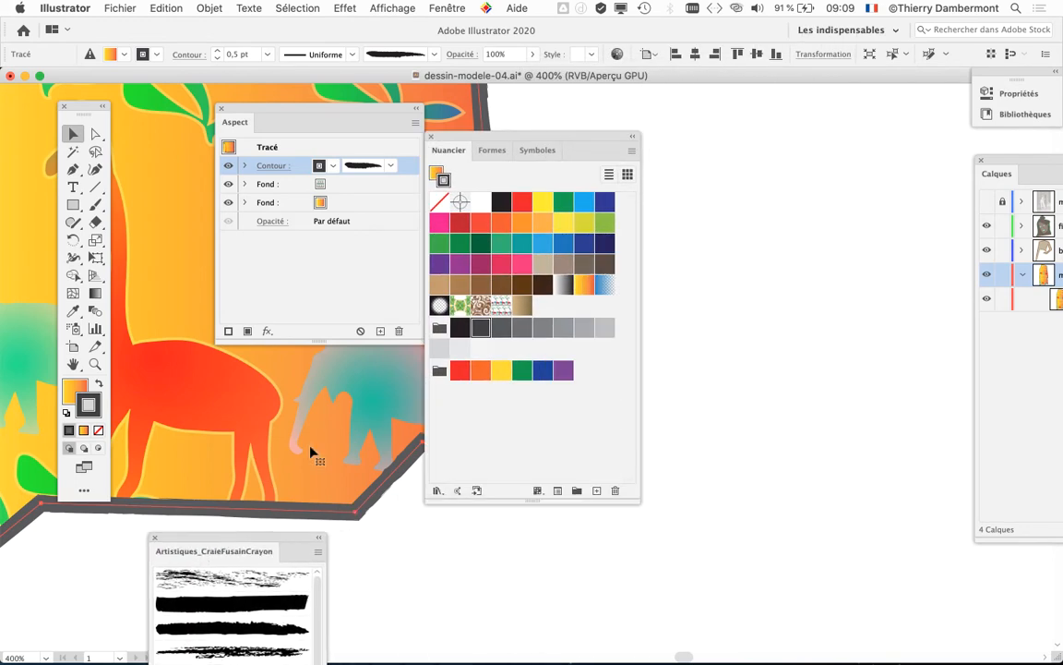
mouse_move(546, 137)
mouse_down()
mouse_move(735, 116)
mouse_move(755, 138)
mouse_up()
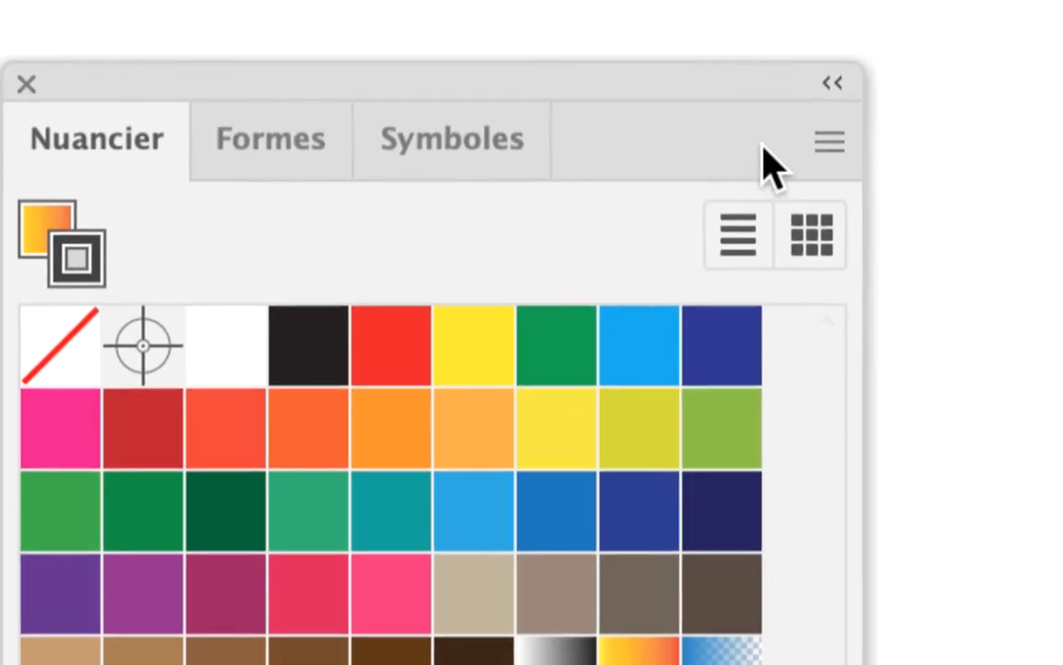
click(780, 145)
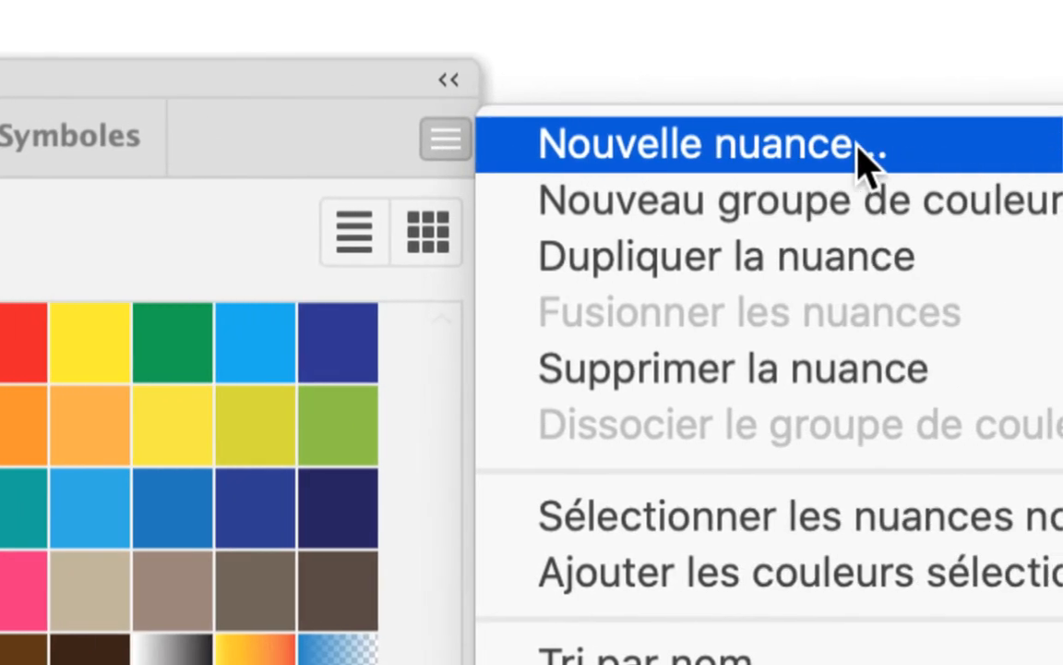
click(867, 162)
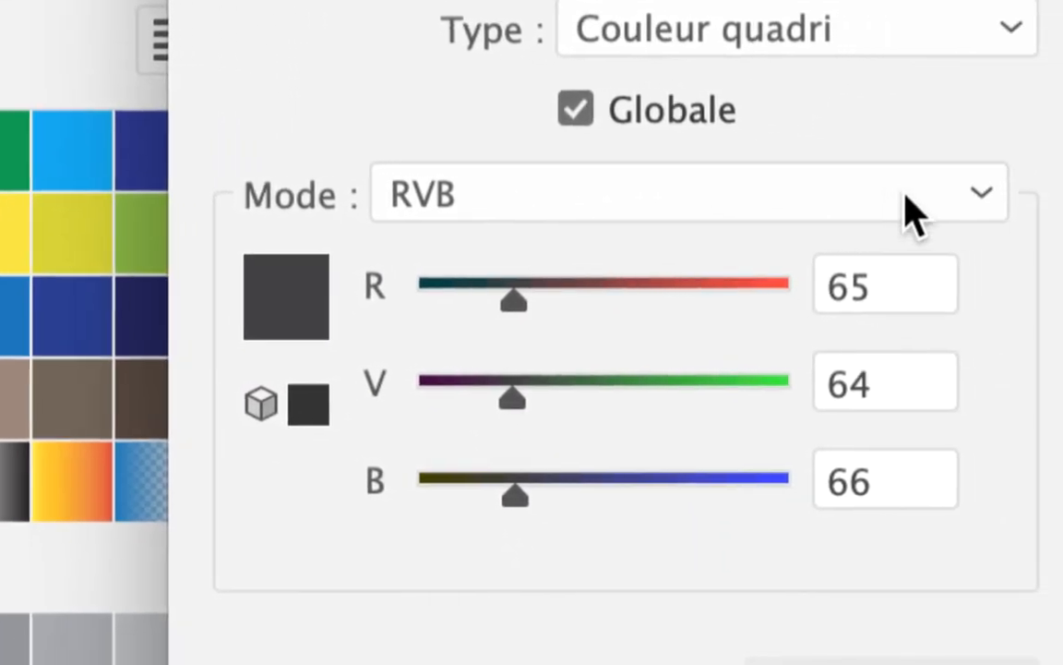
click(909, 212)
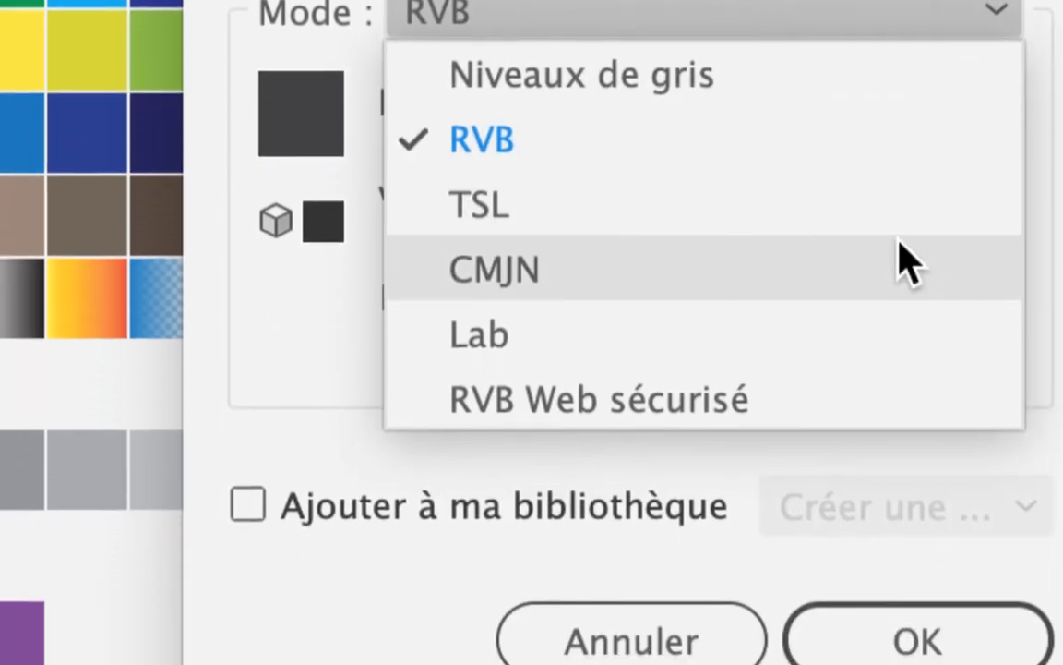
click(909, 265)
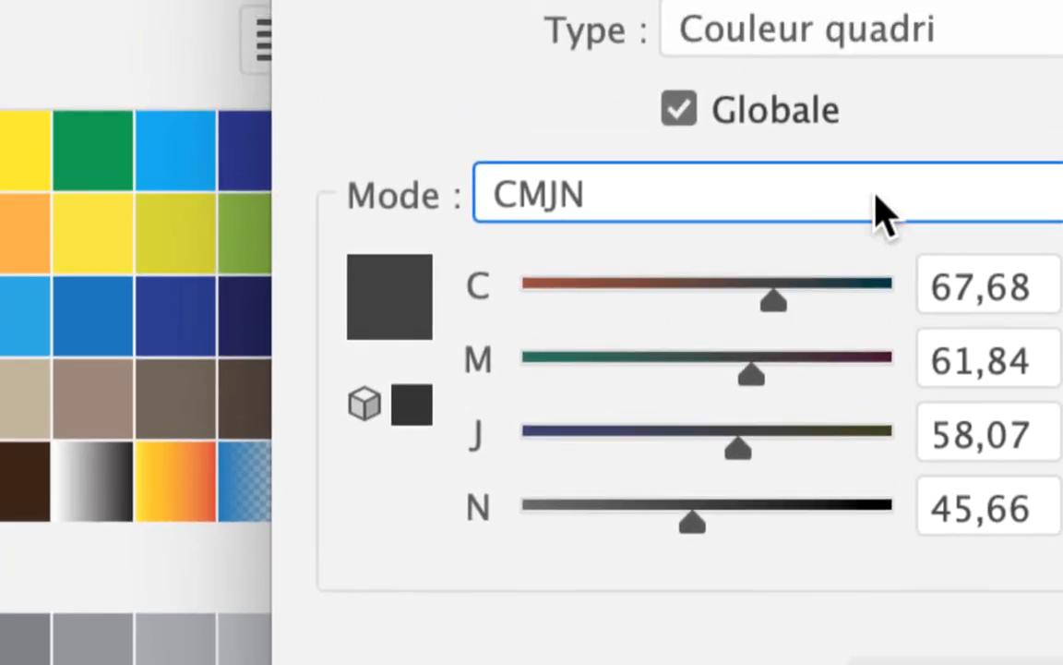
click(882, 212)
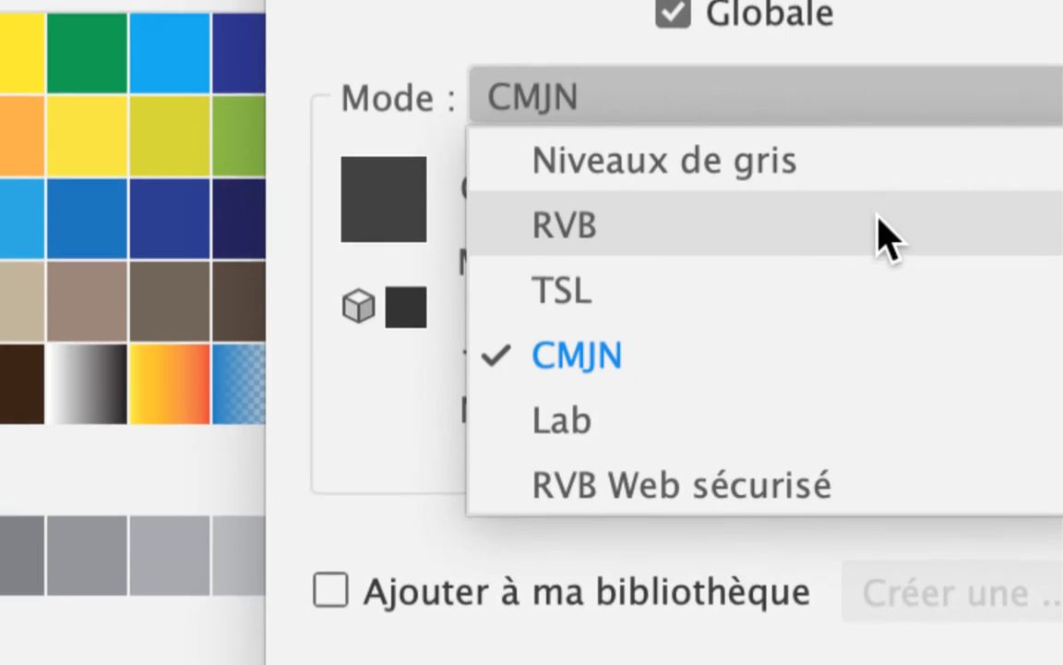
click(883, 334)
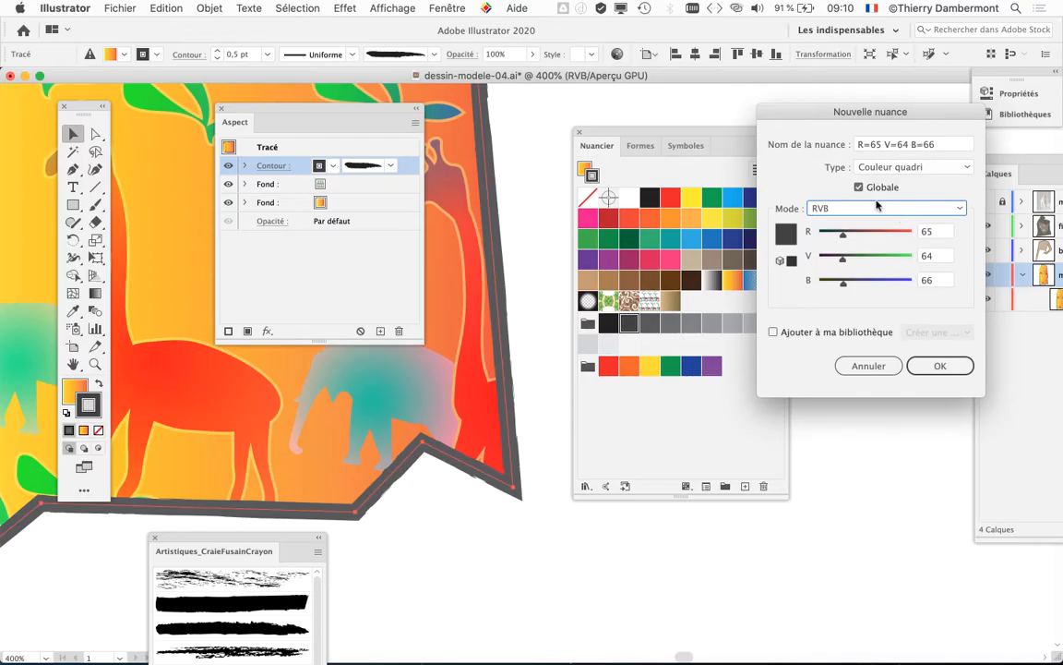
click(869, 365)
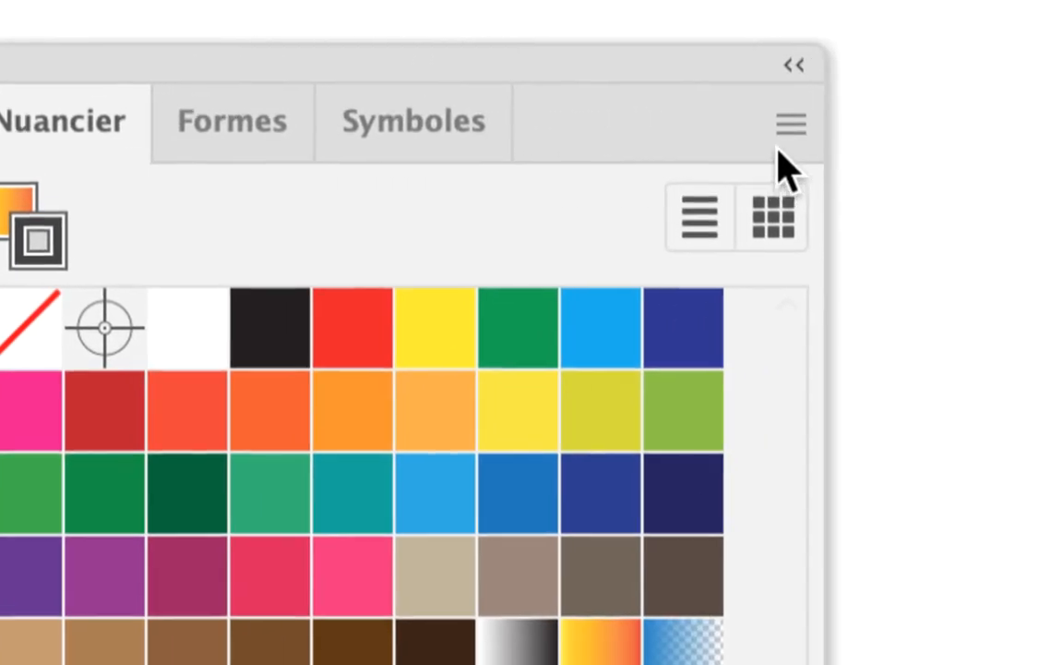
- Start a new global swatch in CMJN mode, lowering cyan to about 19% and black to 2%
click(1051, 115)
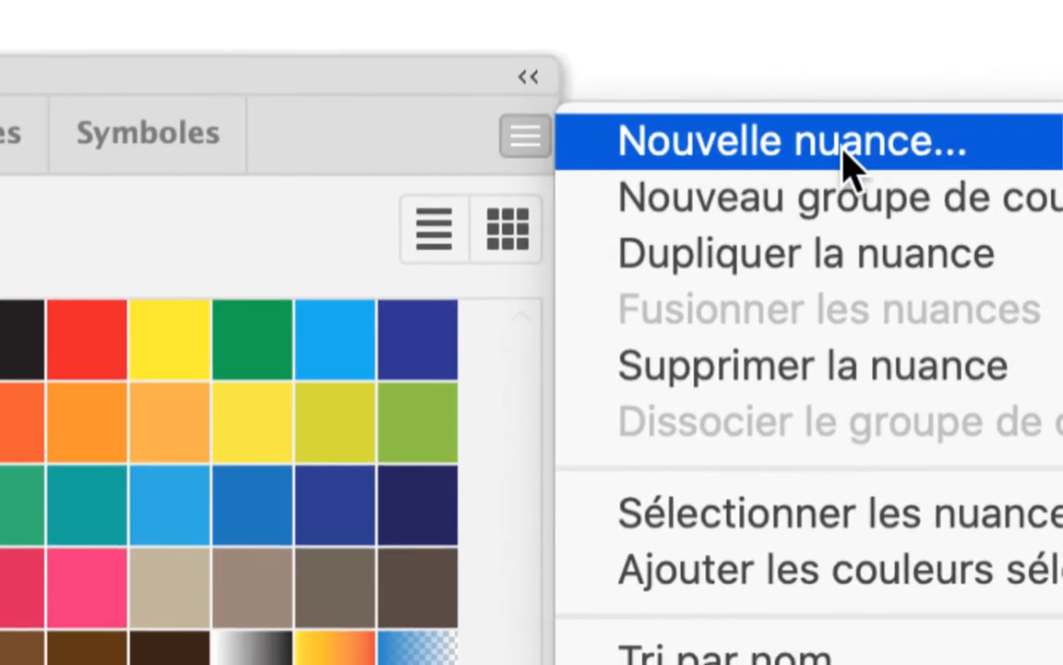
click(853, 166)
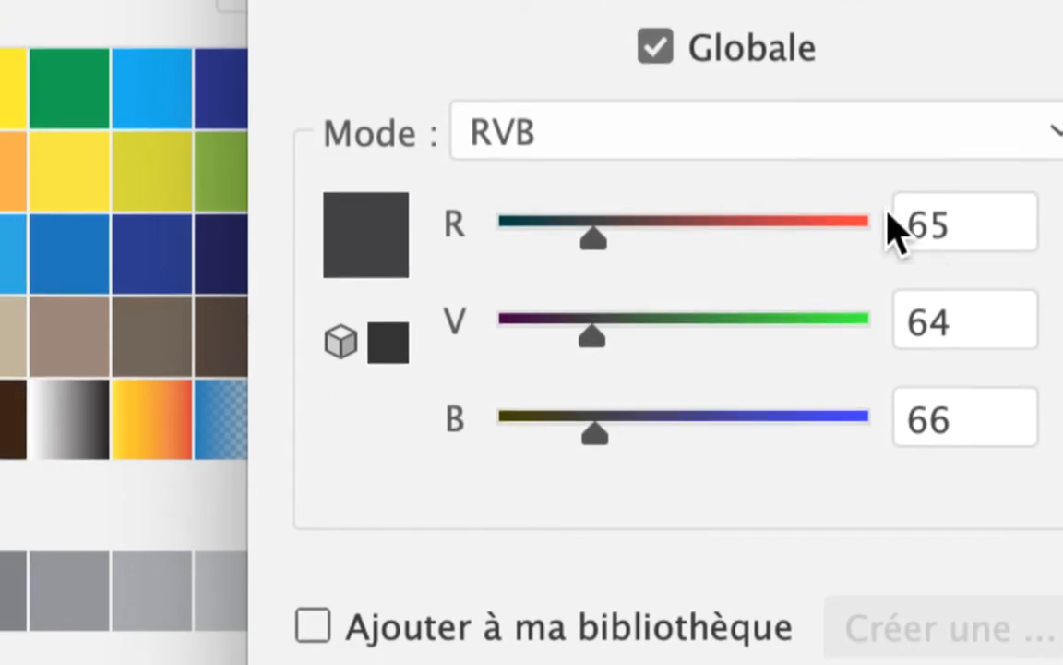
click(845, 226)
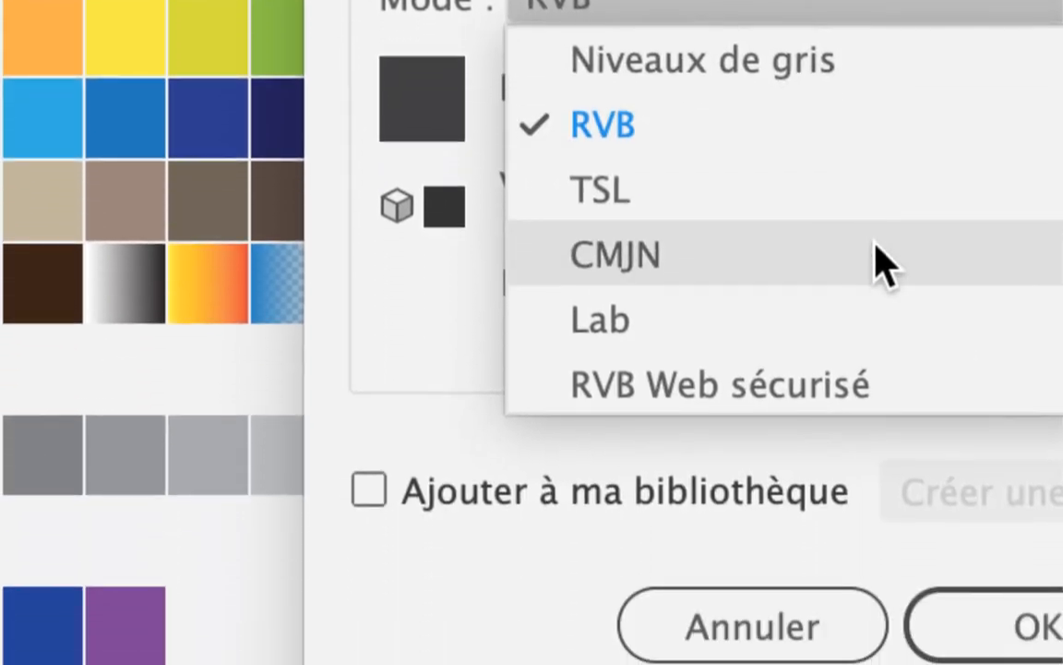
click(881, 263)
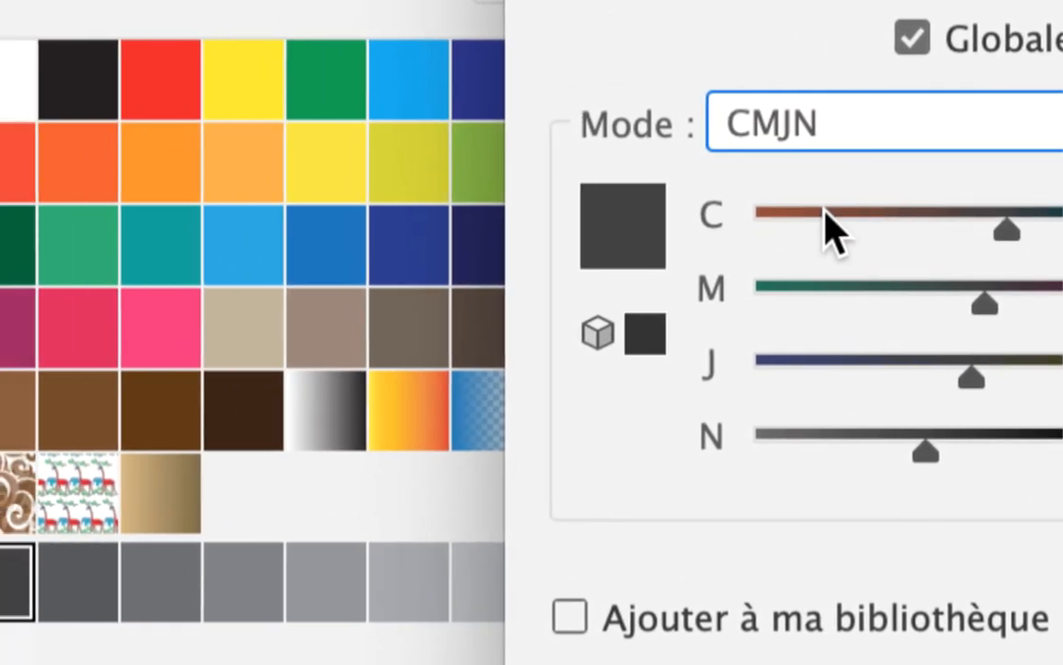
click(825, 211)
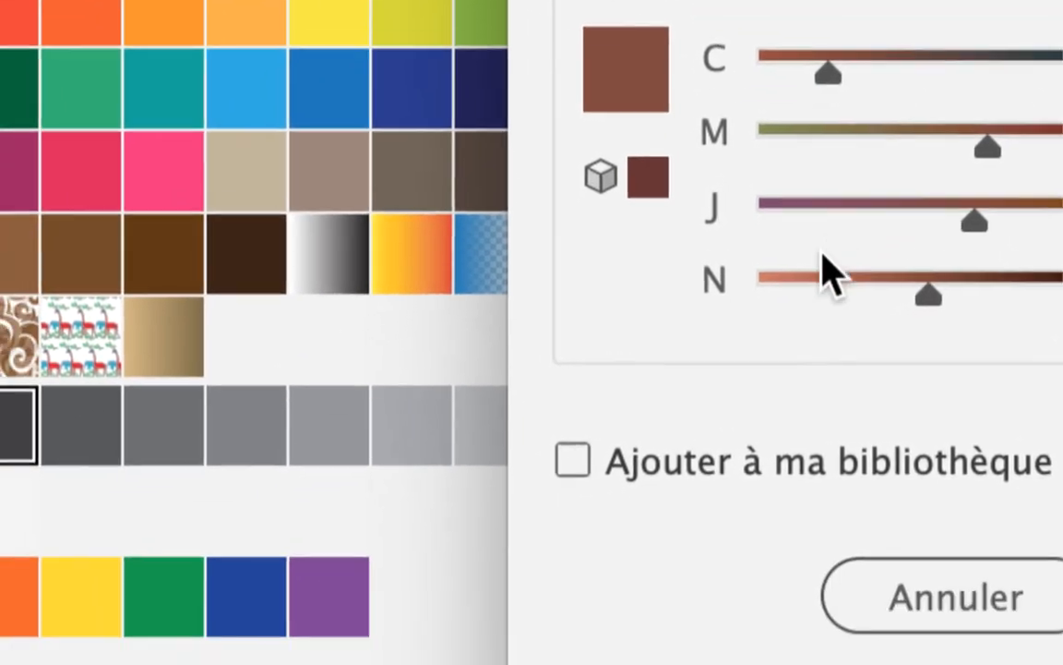
click(792, 435)
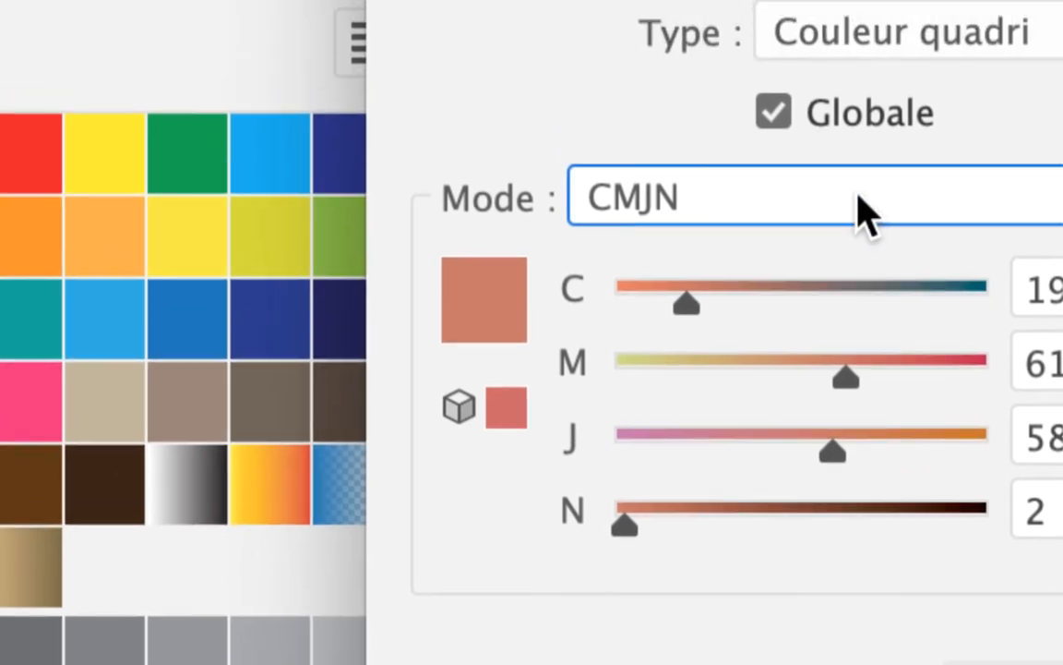
- Switch the new swatch to RVB mode, set it to R=9 V=253 B=14, and create it for the outline
click(872, 133)
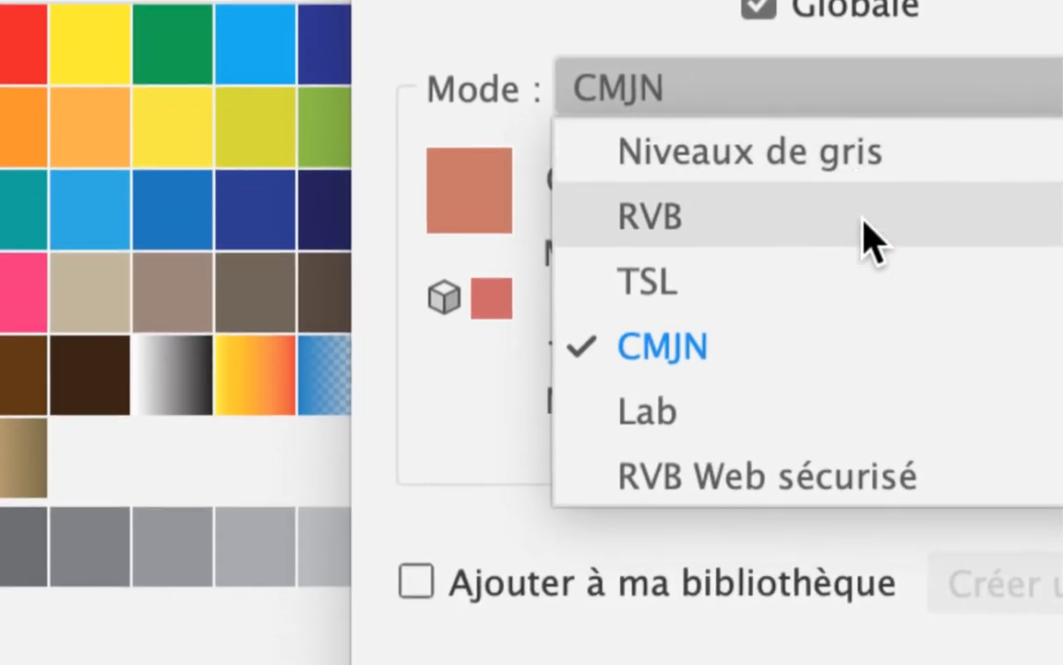
click(871, 238)
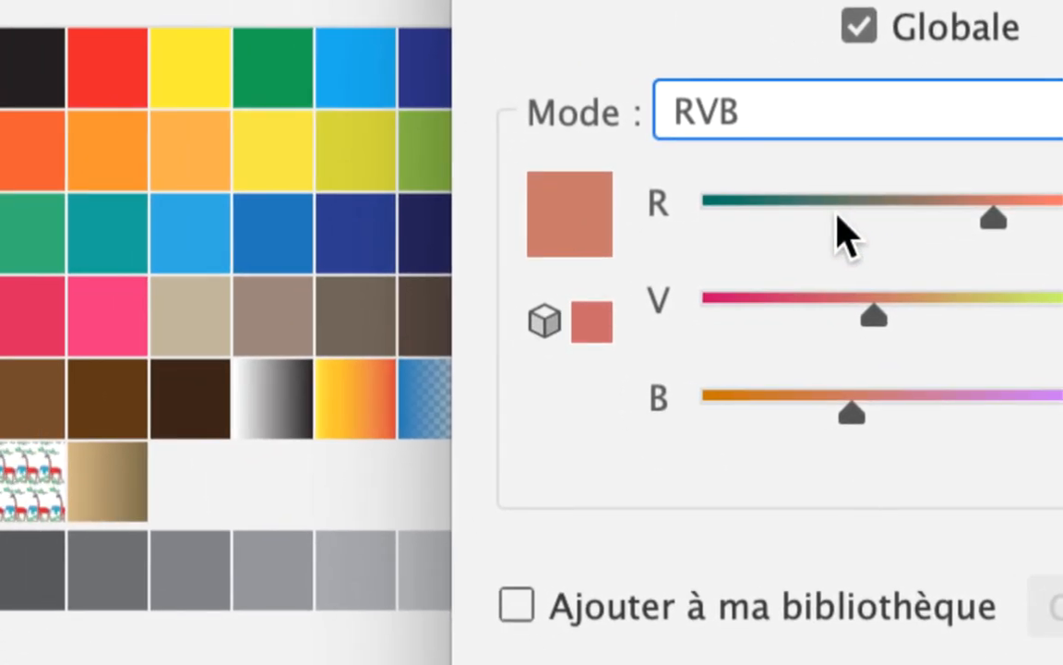
drag(796, 202, 730, 208)
drag(1062, 293, 1062, 301)
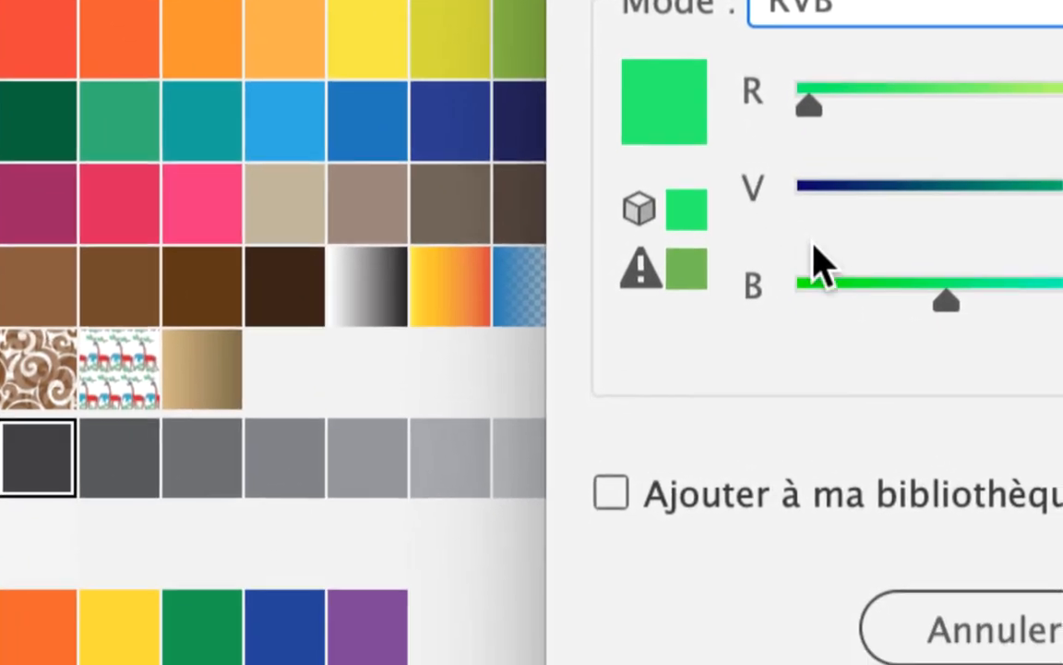
click(932, 416)
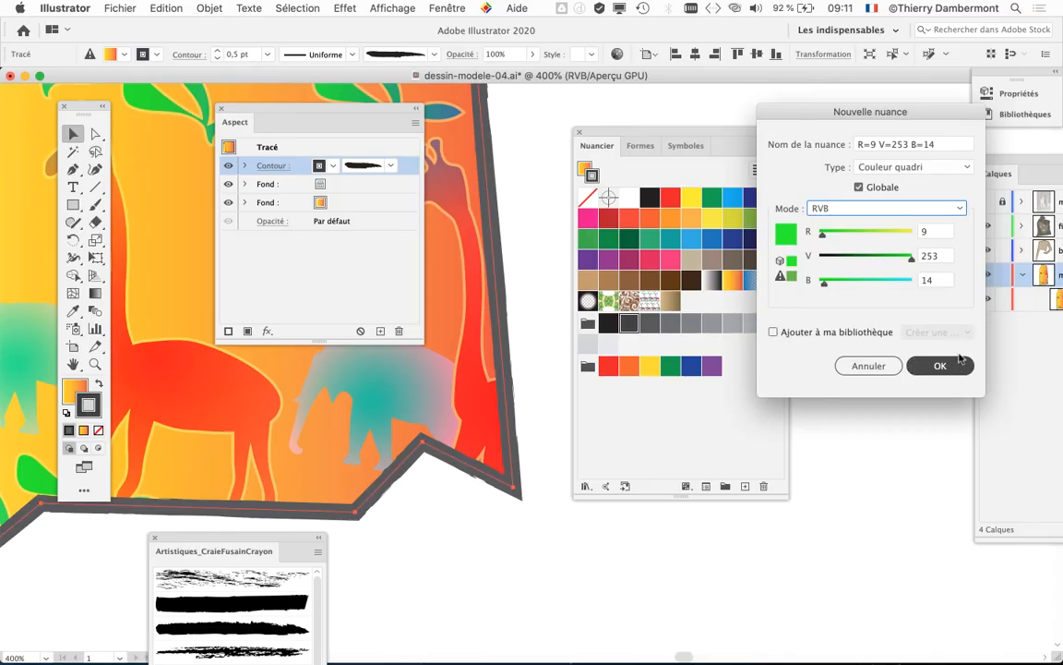
click(958, 369)
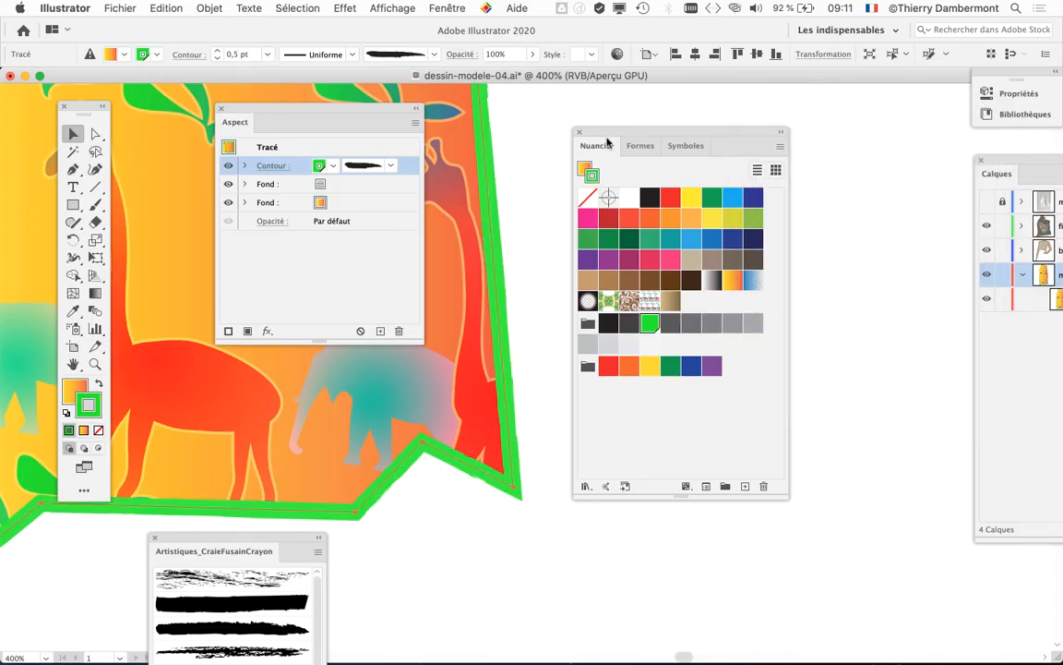
- Move the Nuancier panel closer to the Calques panel and shift the Aspect panel aside to uncover the central giraffe
drag(642, 135, 817, 145)
scroll(617, 201, left, 8)
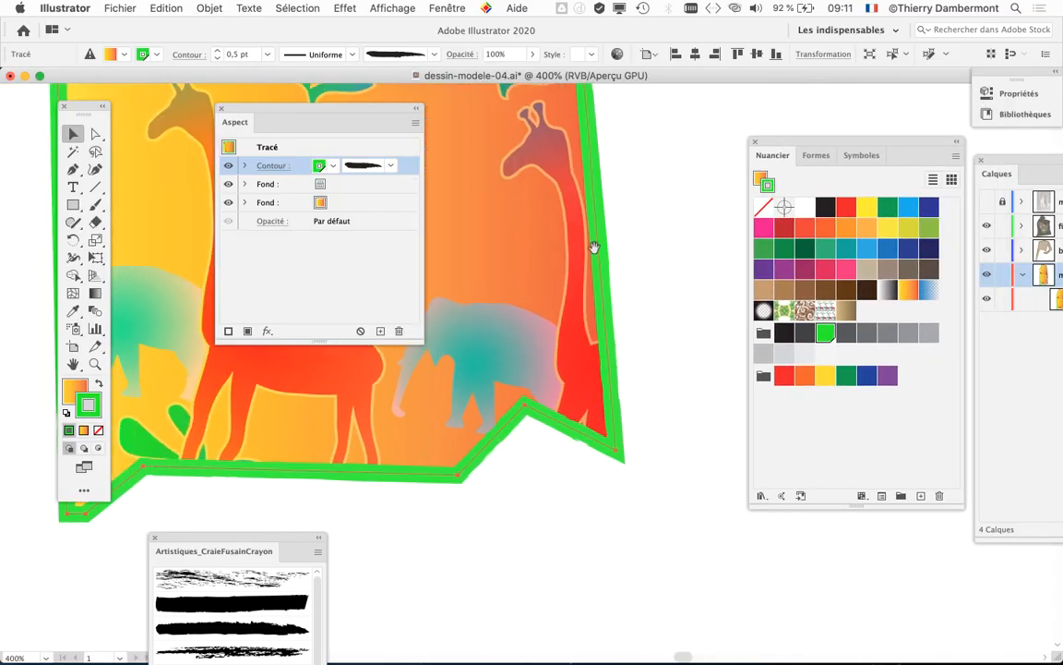
scroll(649, 263, down, 2)
scroll(649, 263, left, 2)
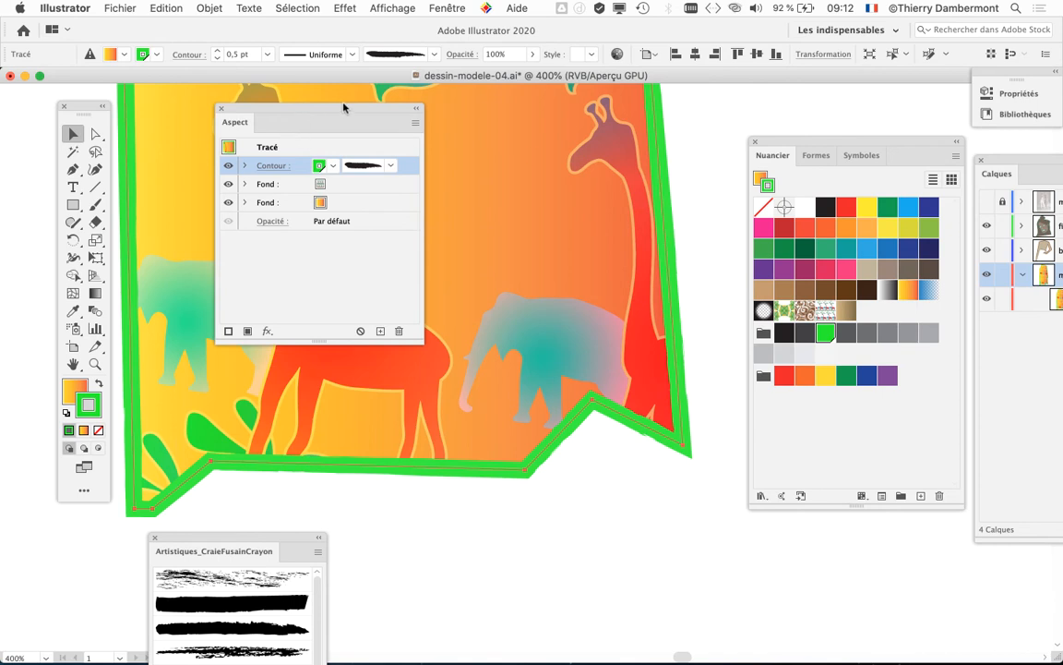
drag(368, 116, 544, 106)
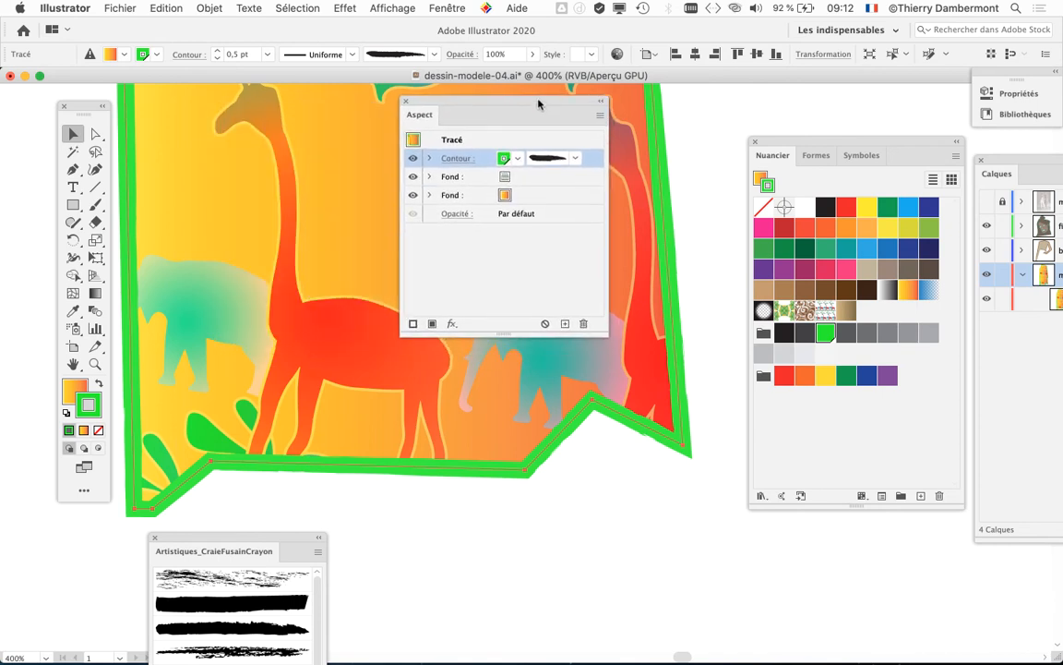
- Check the document's colour mode and keep it on Couleurs RVB
click(120, 8)
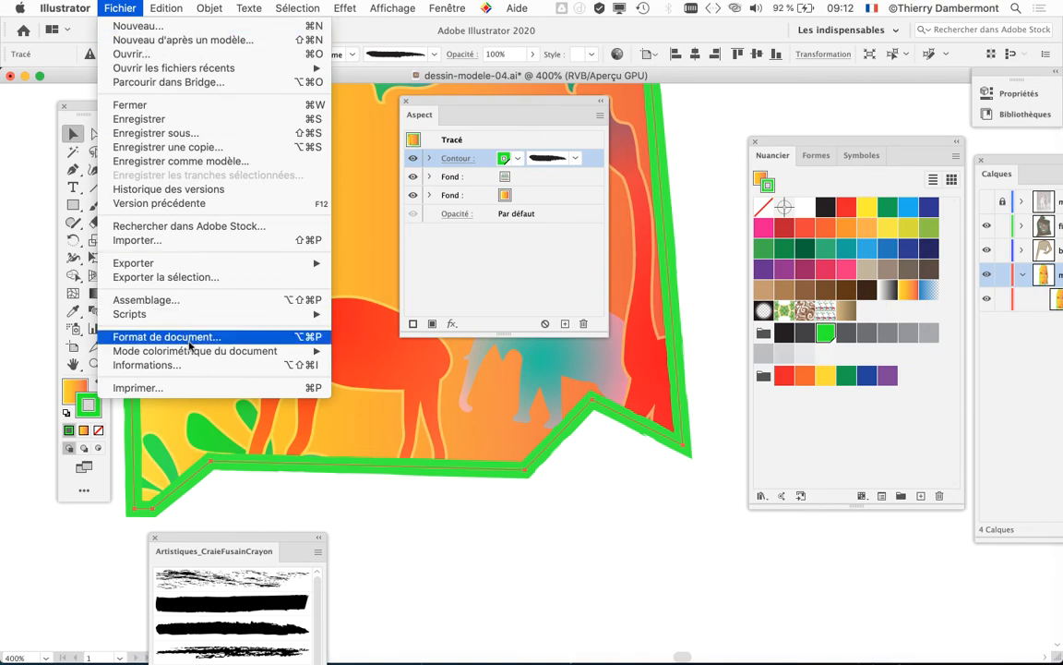
mouse_move(190, 354)
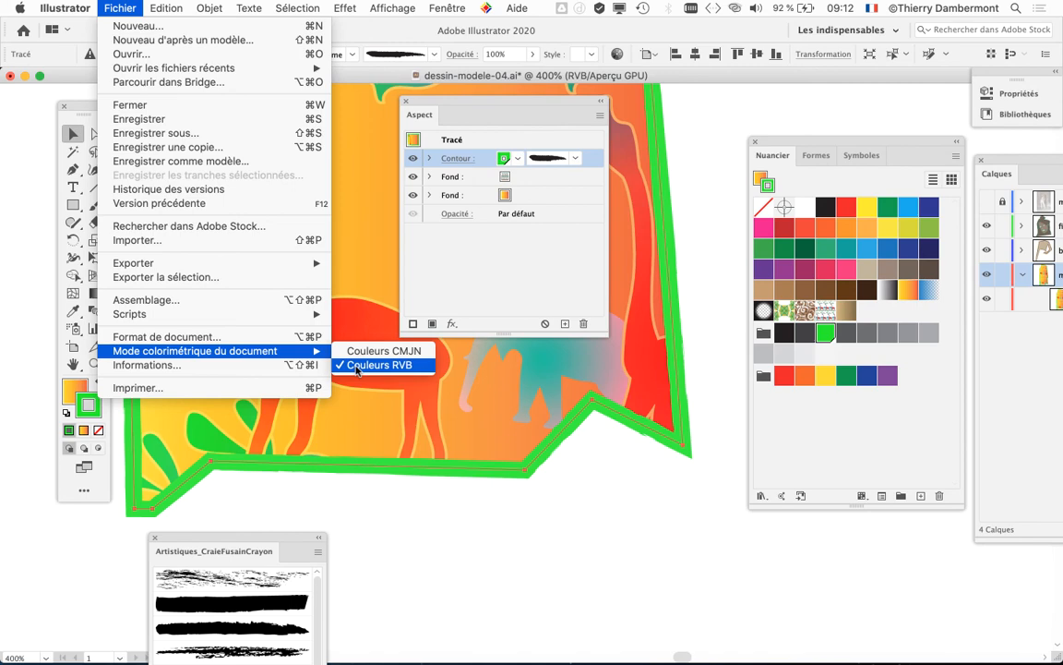
click(357, 367)
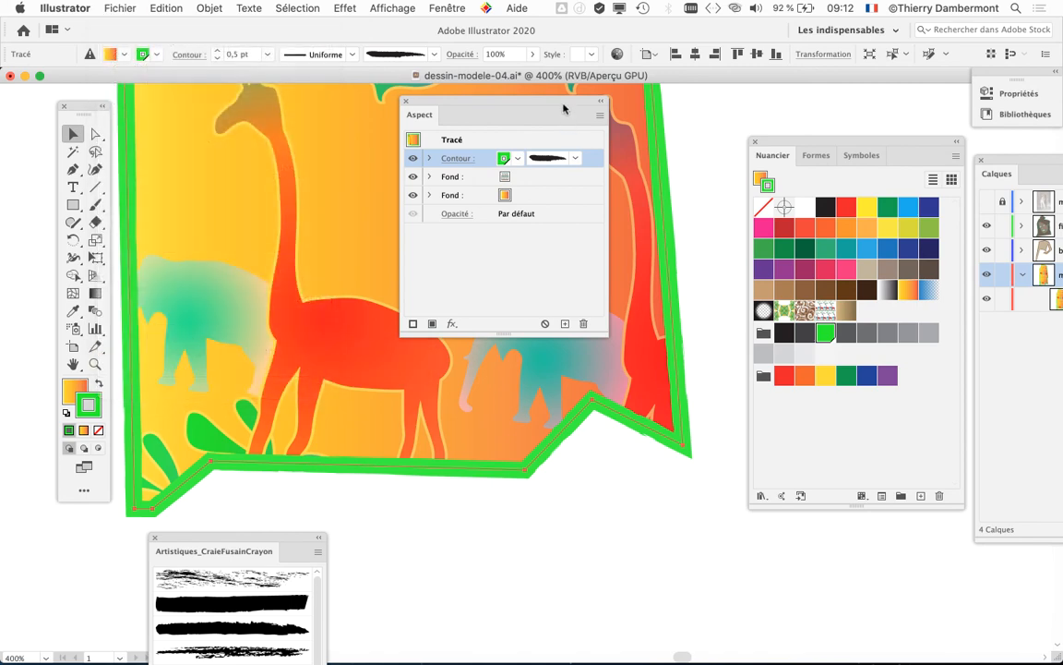
- Move the Aspect panel below the skirt, beside the Artistiques_CraieFusainCrayon brush library, to uncover the giraffe pattern
drag(509, 98, 657, 172)
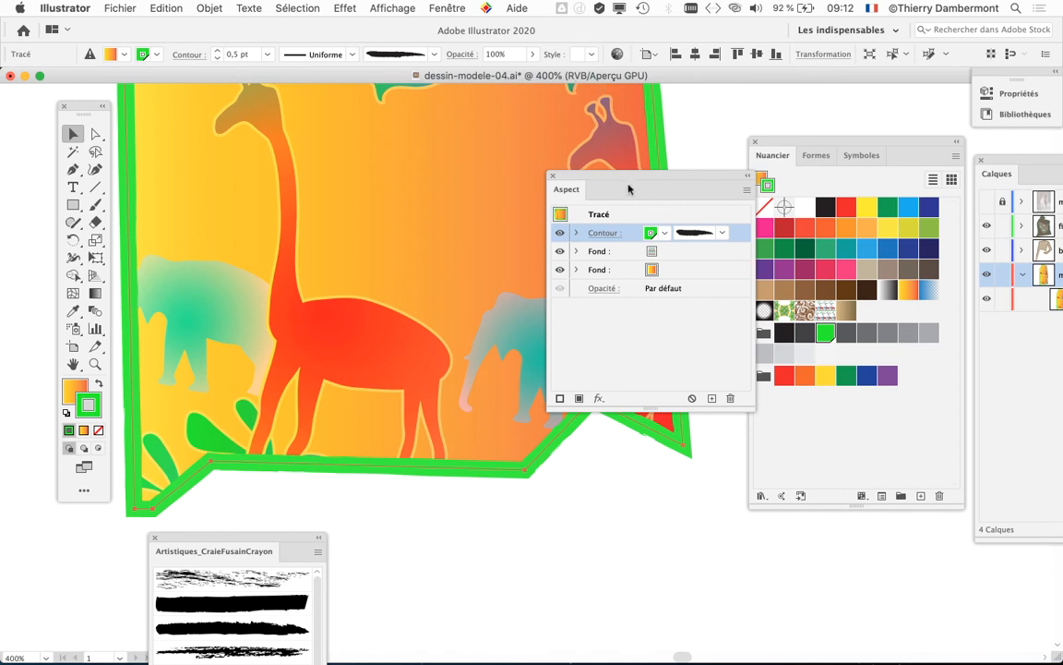
drag(629, 184, 537, 520)
scroll(403, 303, down, 5)
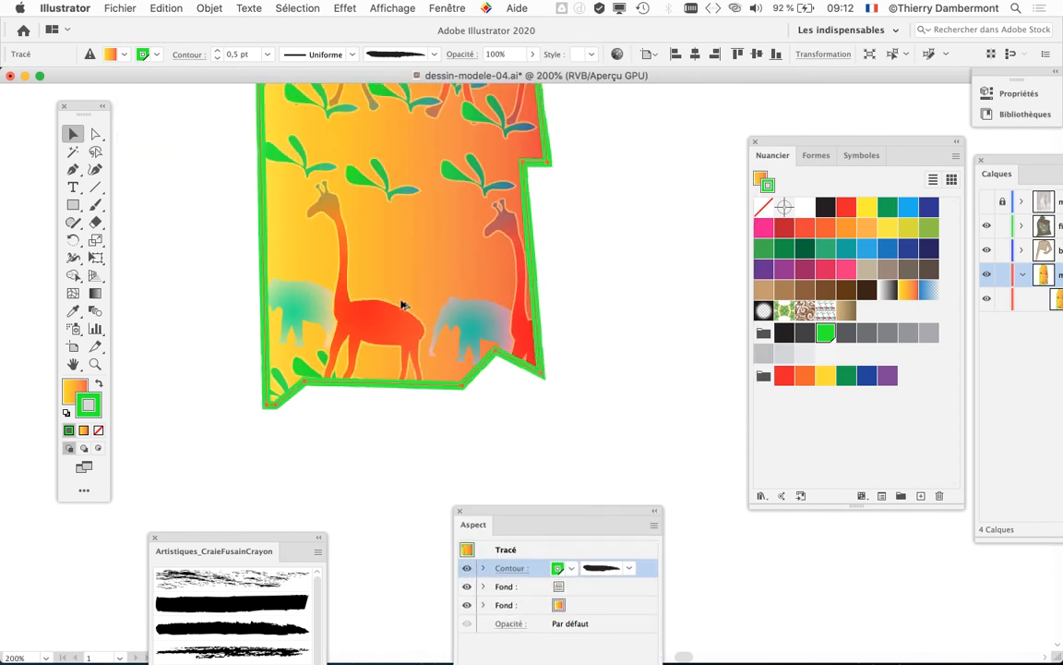
drag(403, 310, 361, 408)
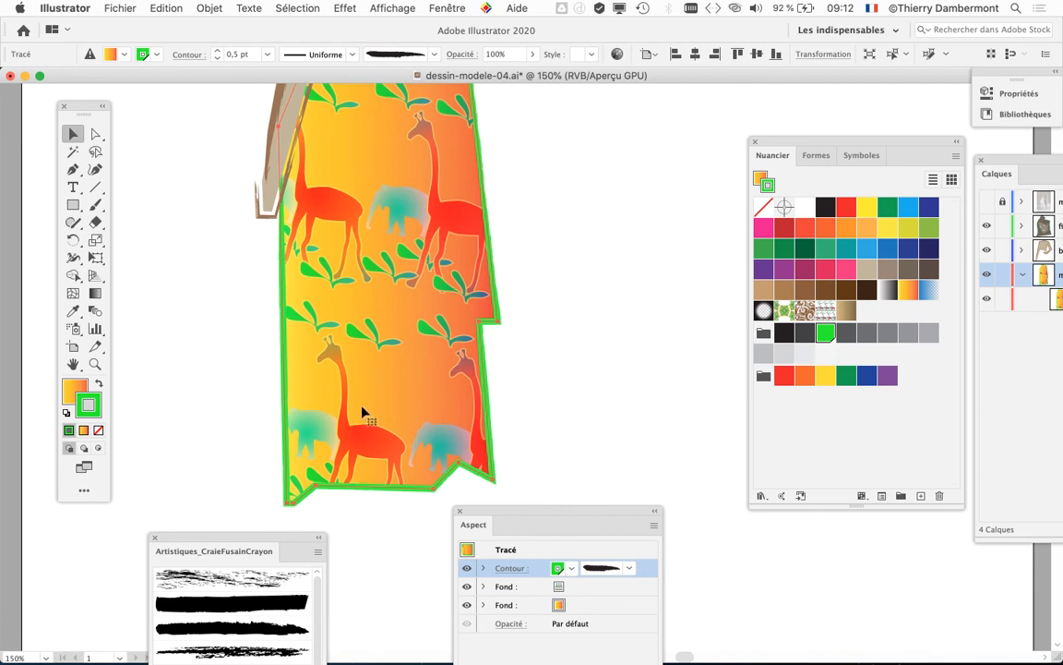
drag(413, 290, 394, 309)
- Save the document under the new name dessin-modele-05.ai in the same folder, accepting the Illustrator 2020 format options
click(120, 7)
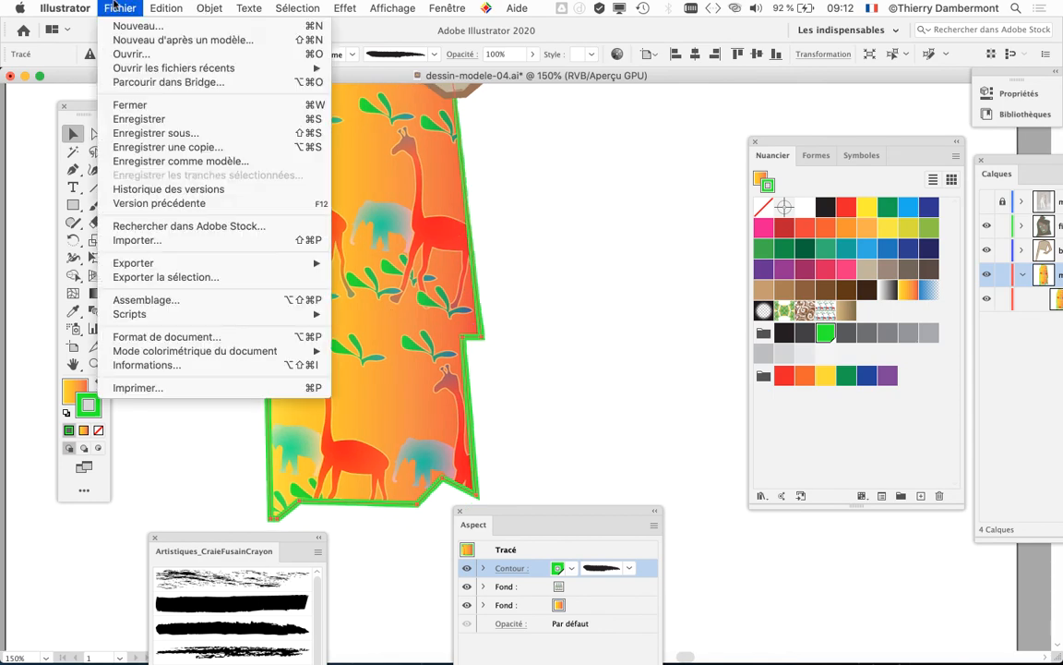
click(190, 139)
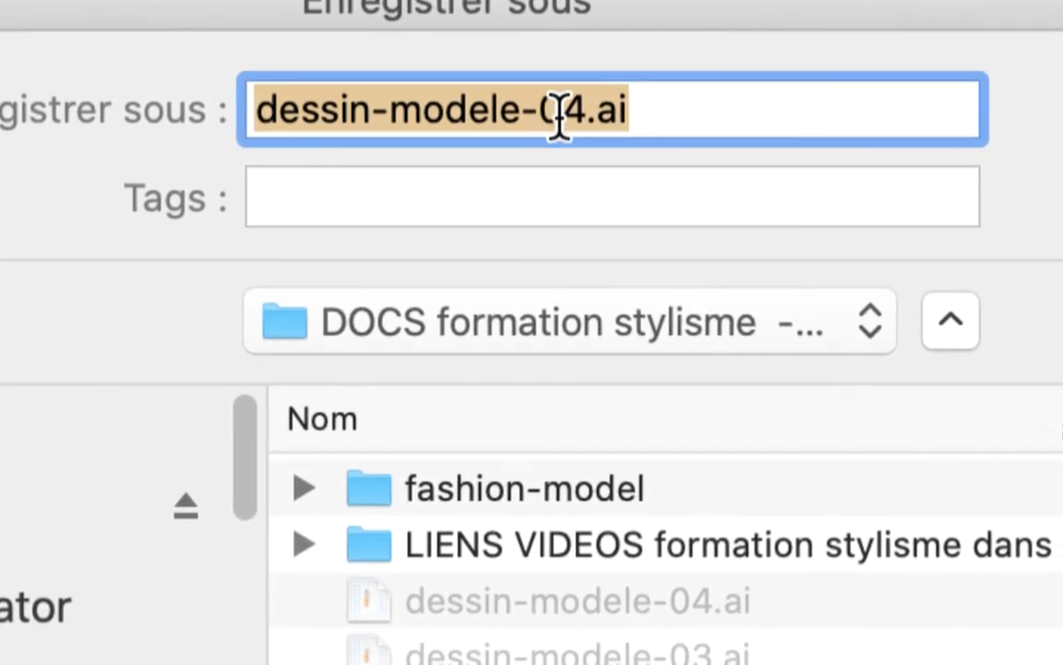
click(555, 133)
drag(554, 133, 578, 132)
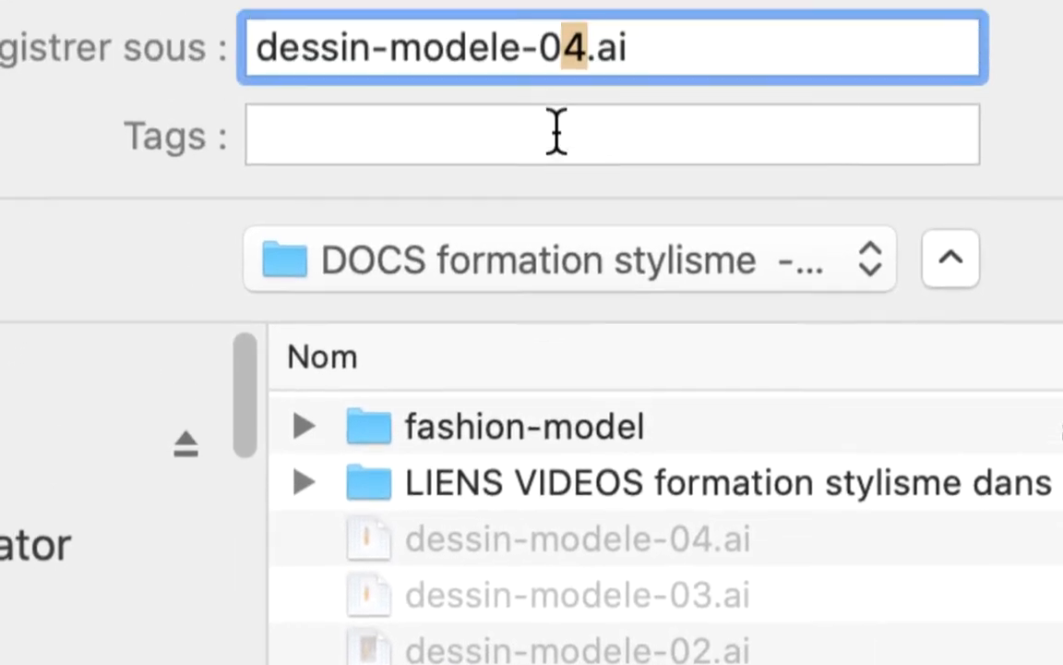
text(5)
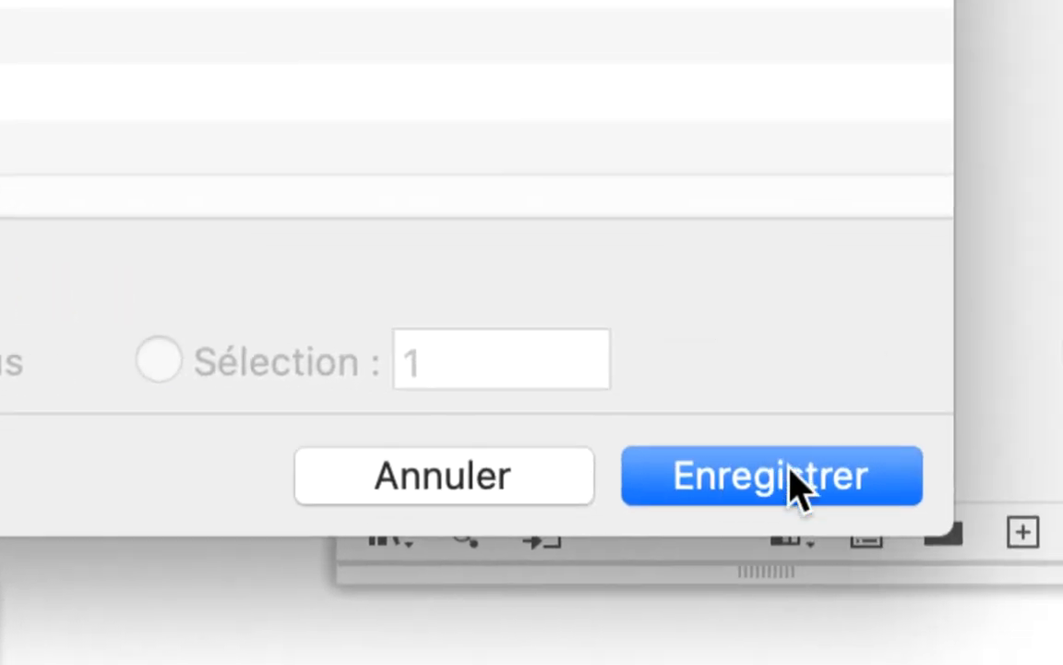
click(1061, 503)
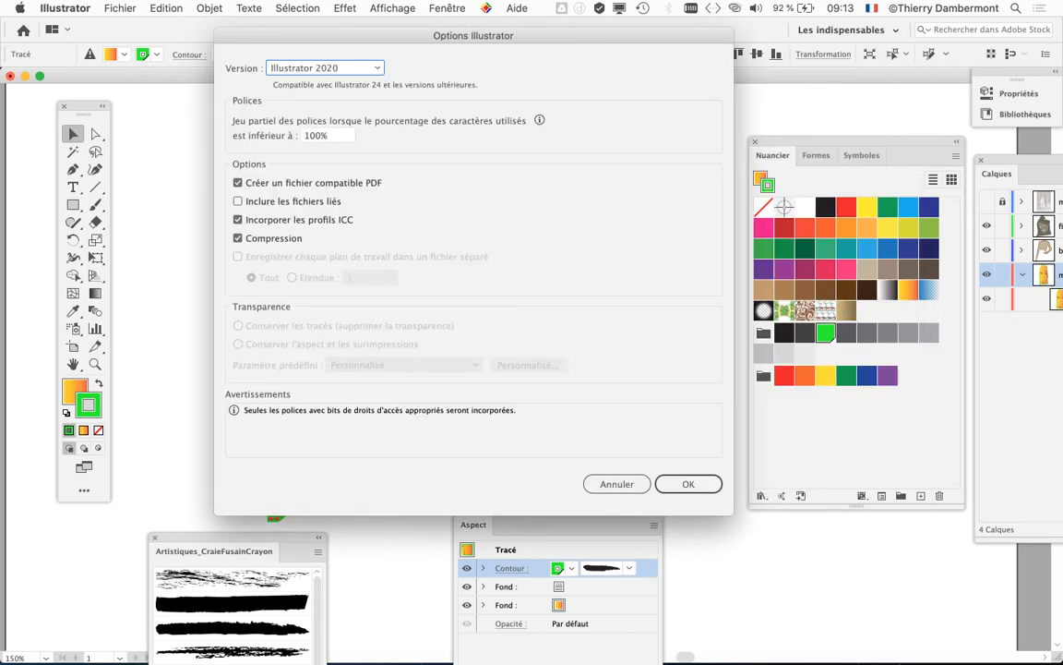
key(Return)
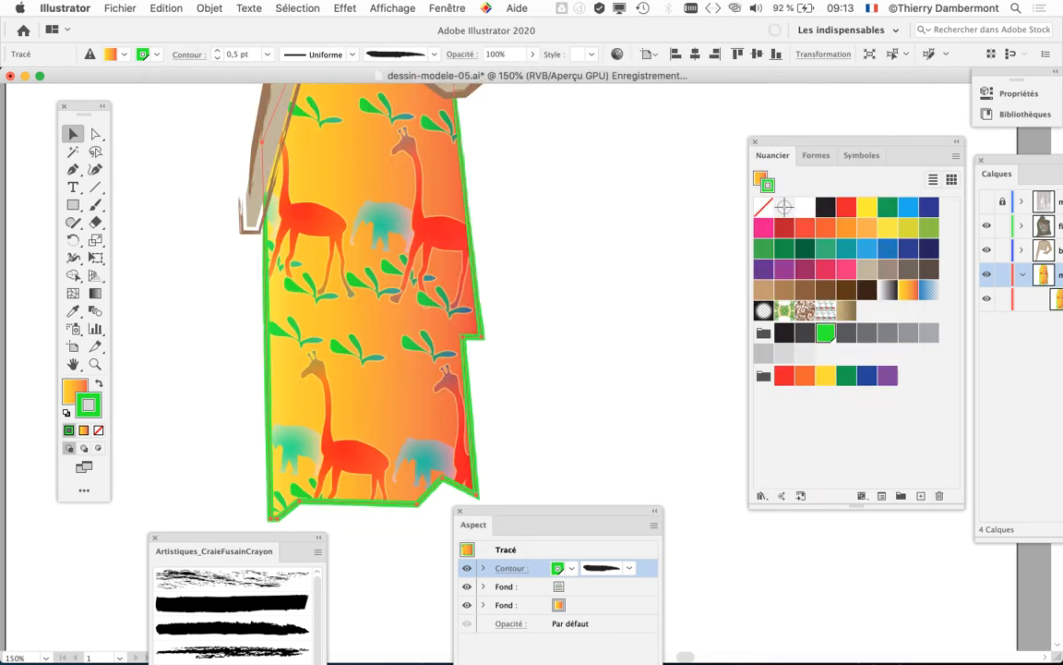